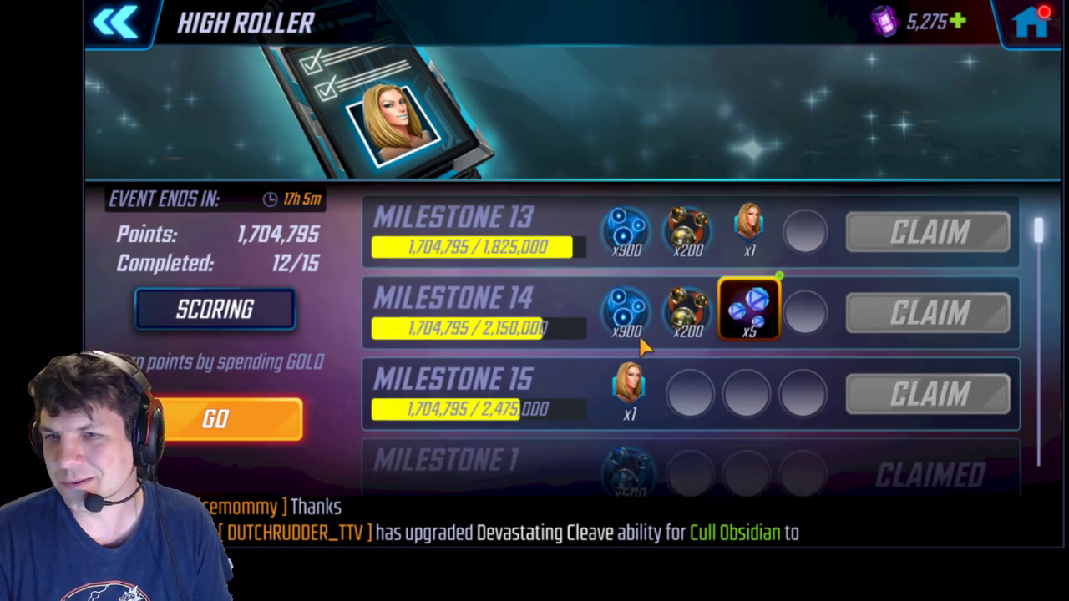
Review the remaining High Roller milestone rewards, including Milestone 15, and return to the milestone selection
{"action": "left_click_drag", "start_coordinate": [644, 346], "coordinate": [642, 393]}
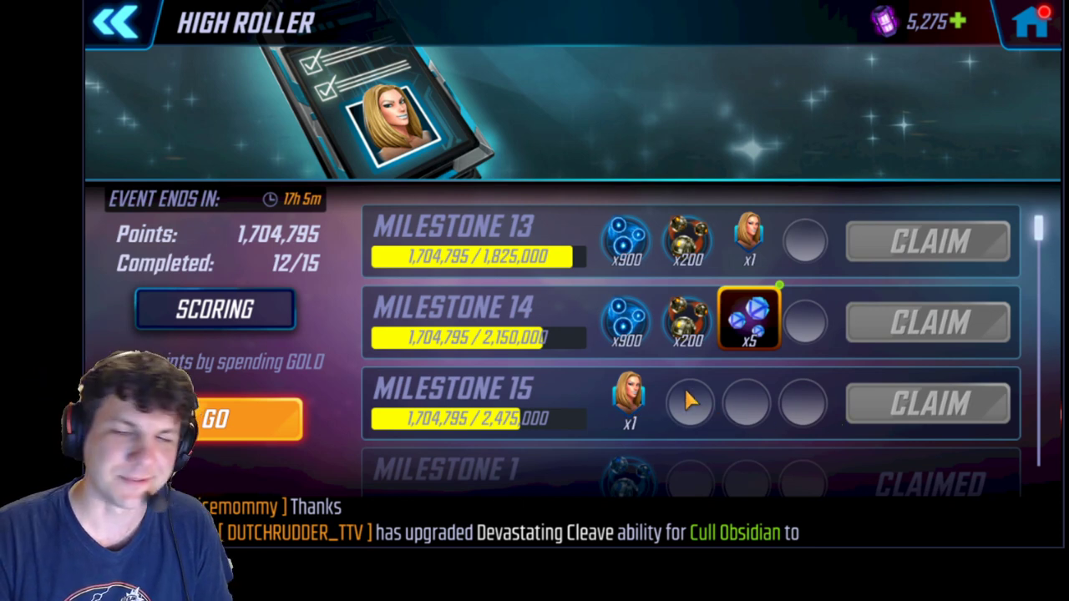
{"action": "left_click", "coordinate": [630, 401]}
{"action": "left_click", "coordinate": [751, 107]}
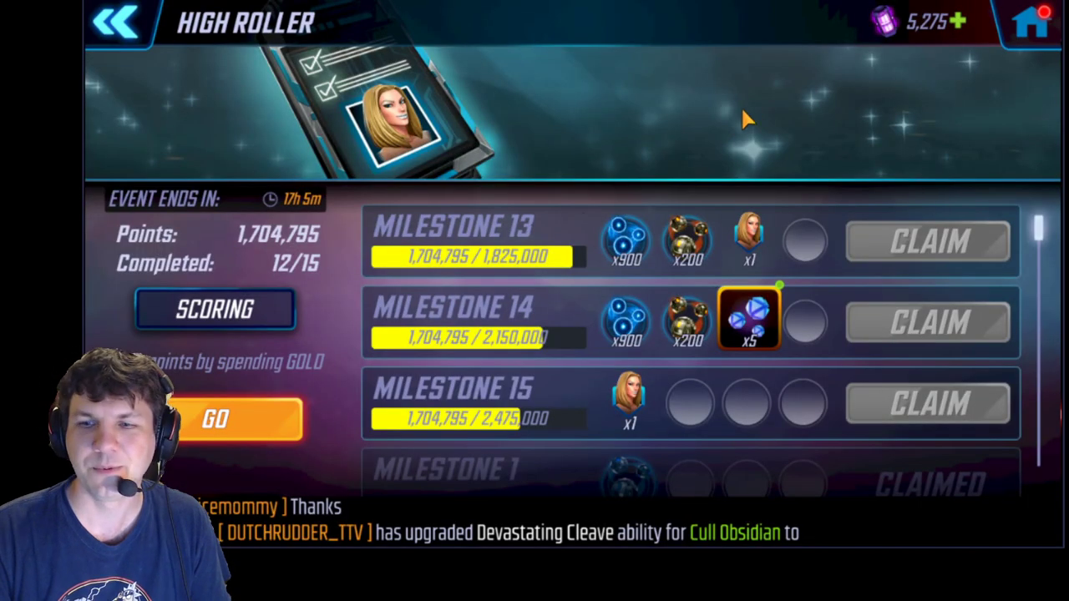
{"action": "left_click", "coordinate": [115, 23]}
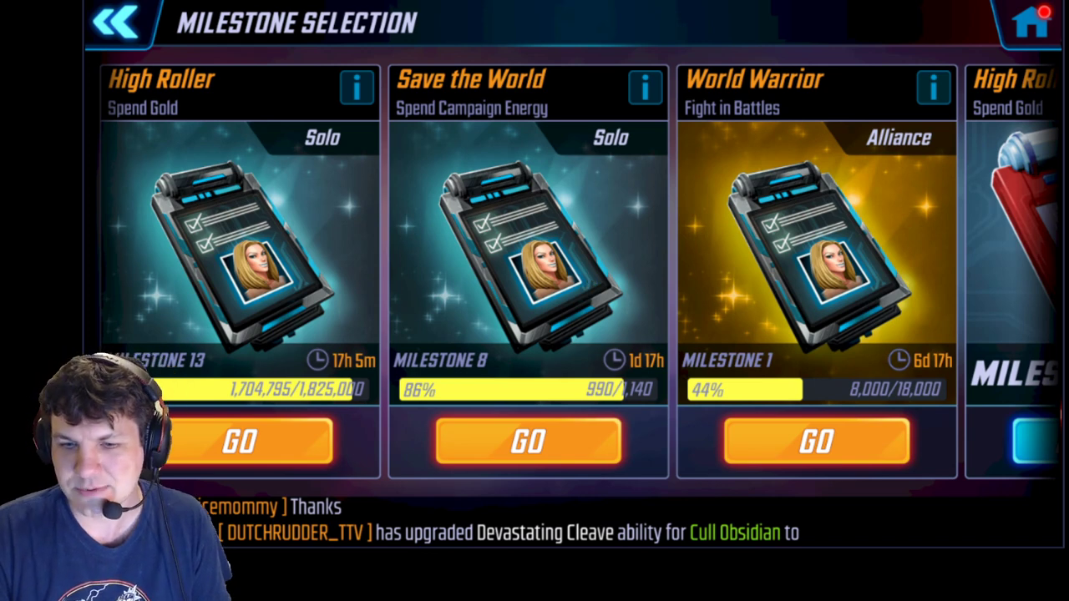
Switch to the MSF Roster Organizer spreadsheet and examine the daily gold shards in Emma Shard Prediction and the 28-day maximum shards
{"action": "key", "text": "alt+Tab"}
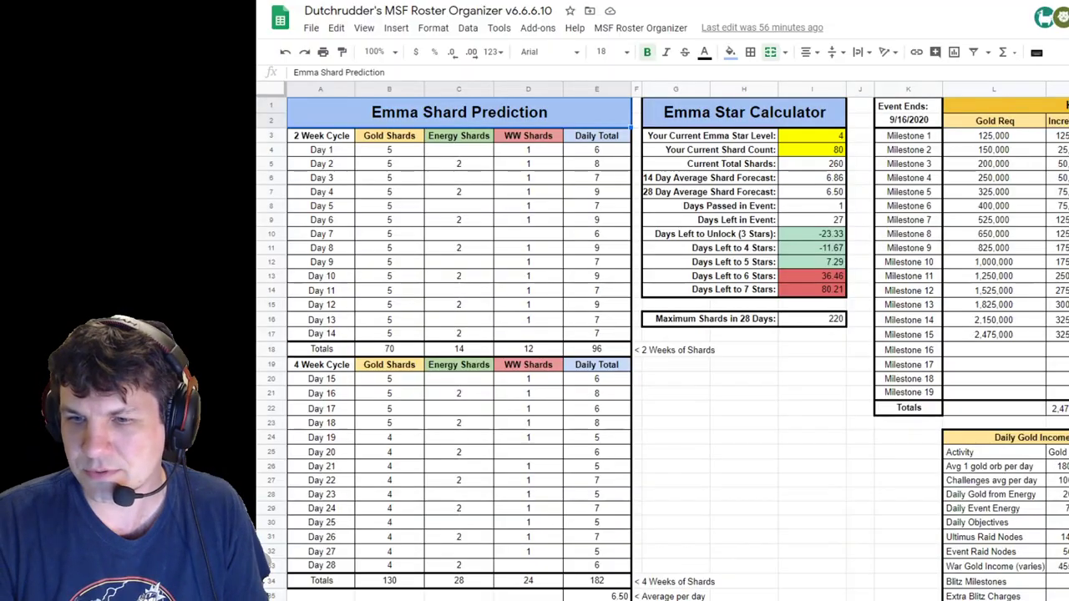
{"action": "left_click", "coordinate": [828, 466]}
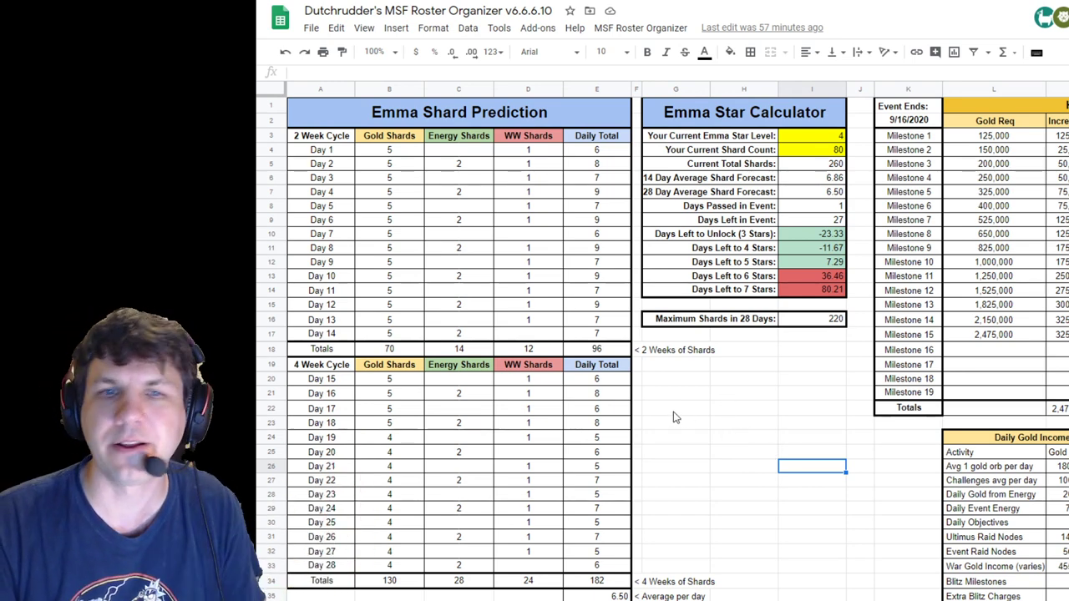
{"action": "left_click", "coordinate": [399, 153]}
{"action": "left_click", "coordinate": [372, 114]}
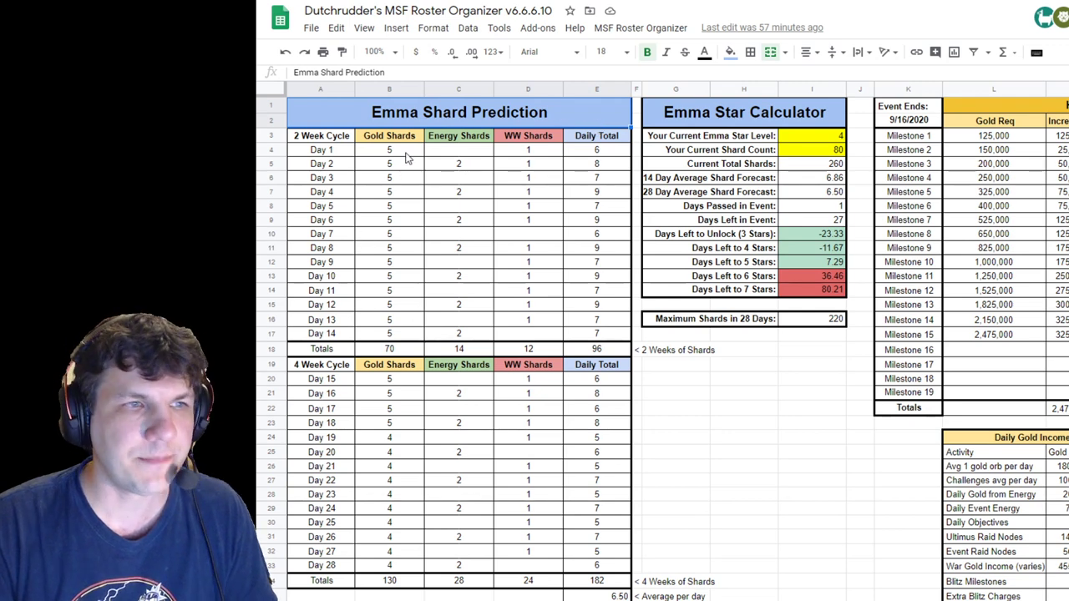
{"action": "left_click", "coordinate": [407, 158]}
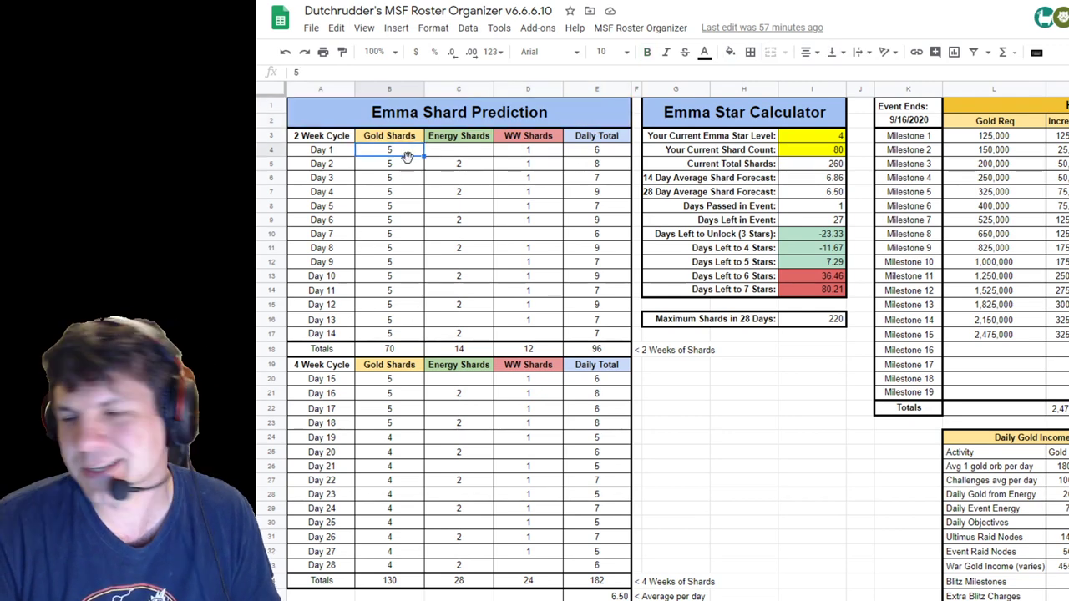
{"action": "left_click", "coordinate": [836, 321]}
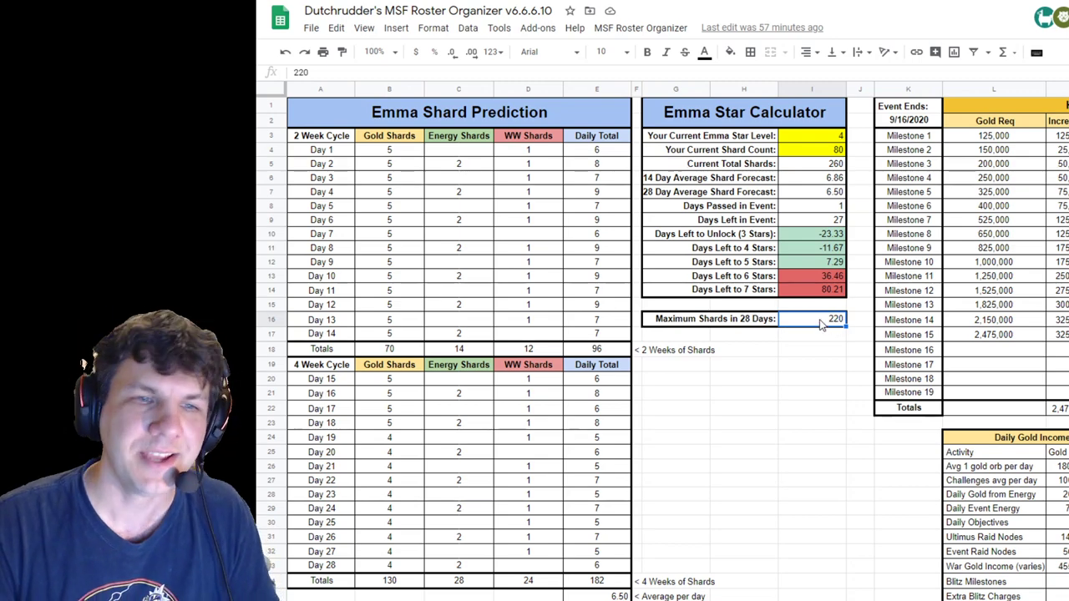
Examine the 28-day total gold spend in the Max Gold Milestones table
{"action": "scroll", "coordinate": [840, 346], "scroll_direction": "down", "scroll_amount": 7}
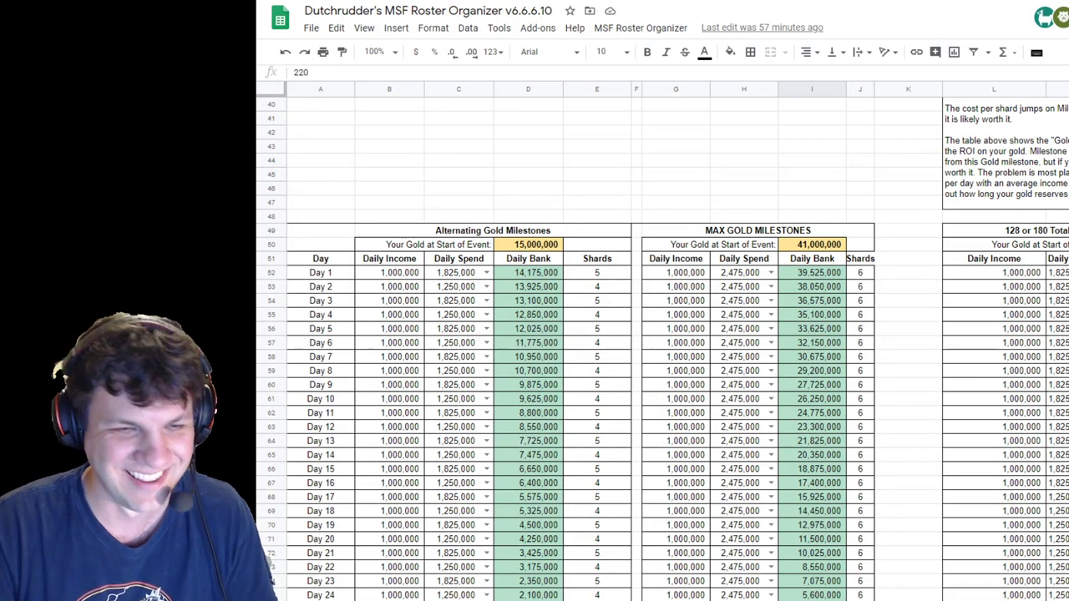
{"action": "key", "text": "Left"}
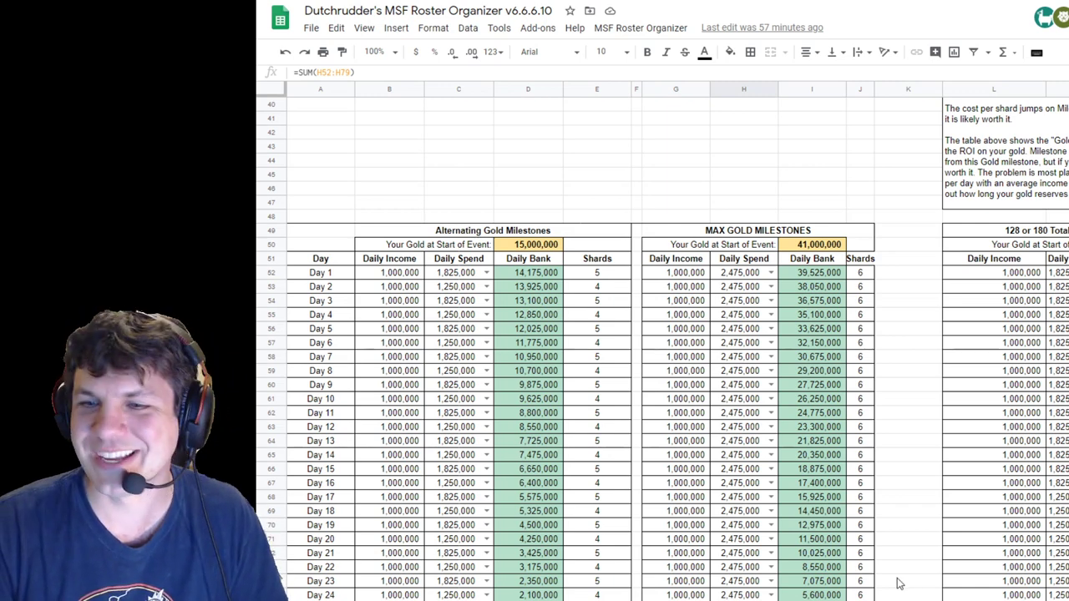
{"action": "scroll", "coordinate": [898, 583], "scroll_direction": "down", "scroll_amount": 3}
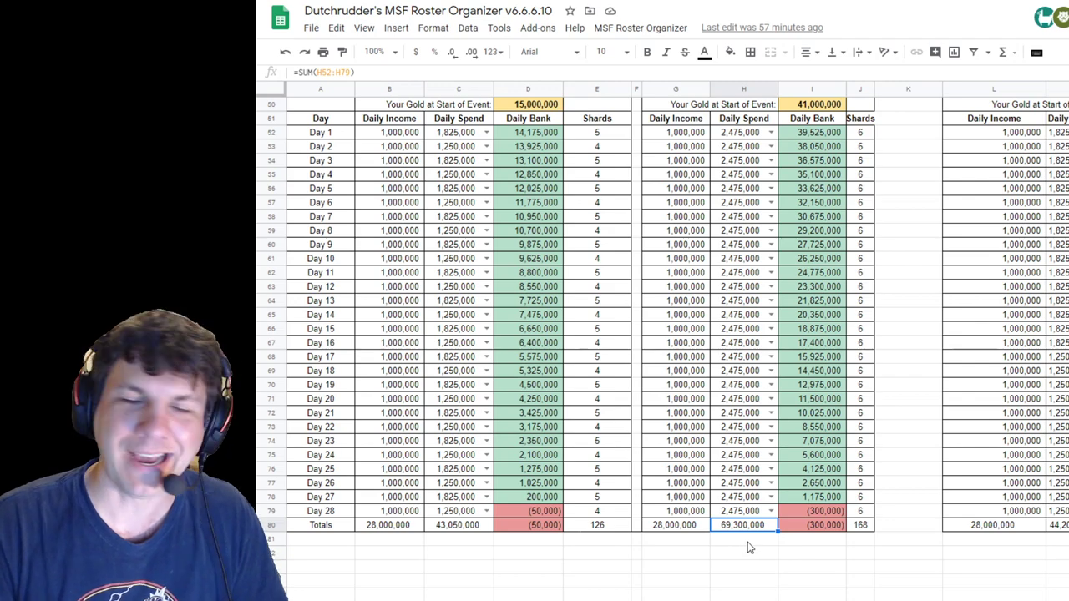
{"action": "scroll", "coordinate": [760, 544], "scroll_direction": "up", "scroll_amount": 15}
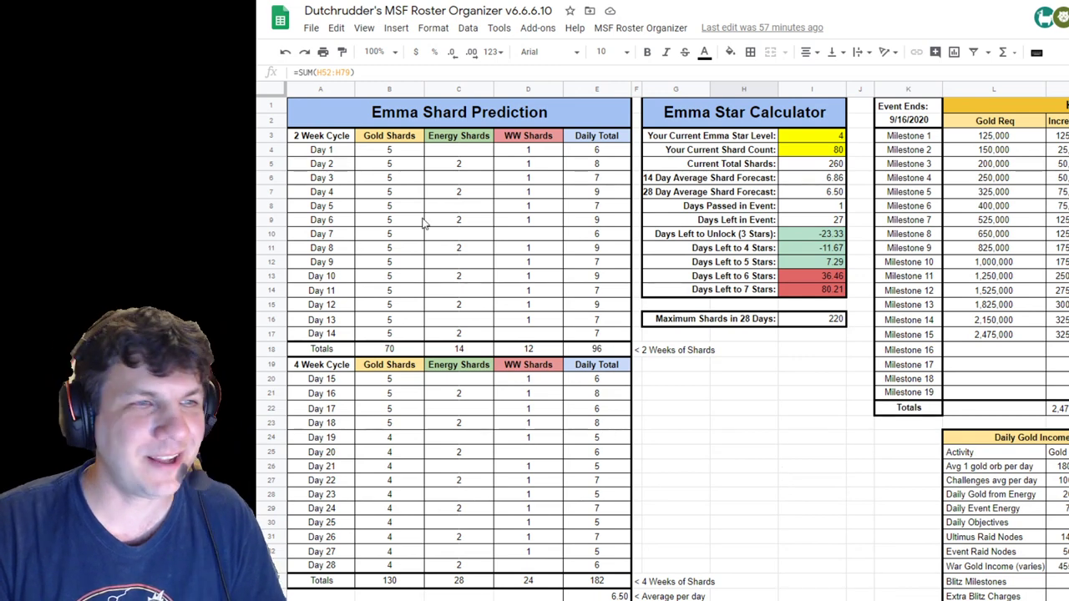
Examine the High Roller table's gold requirements, incremental costs and shard rewards for Milestones 11 to 15, plus the shard total
{"action": "left_click", "coordinate": [386, 194]}
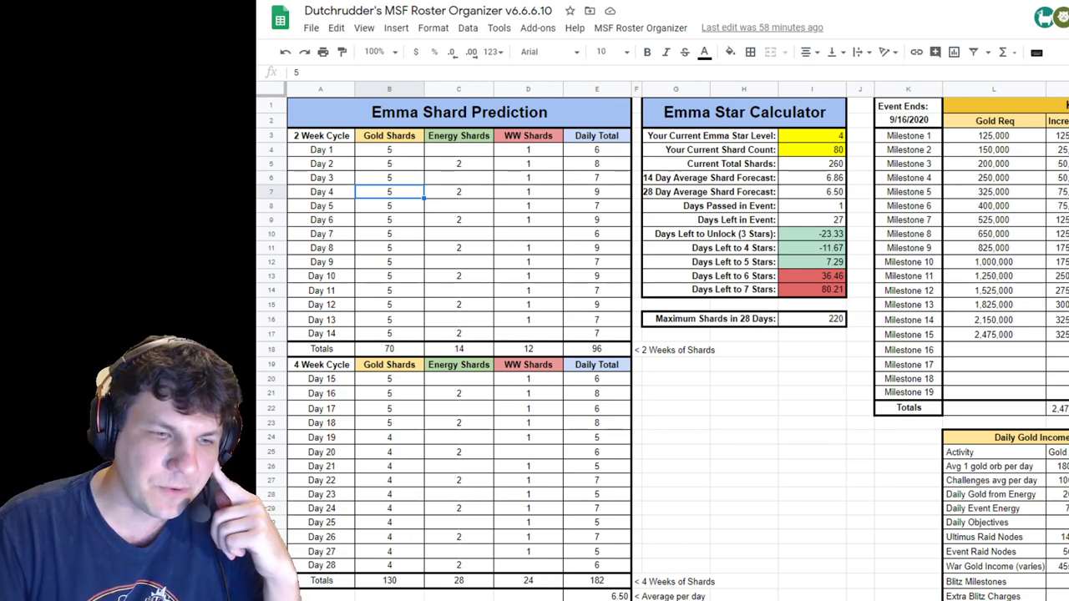
{"action": "scroll", "coordinate": [677, 341], "scroll_direction": "right", "scroll_amount": 10}
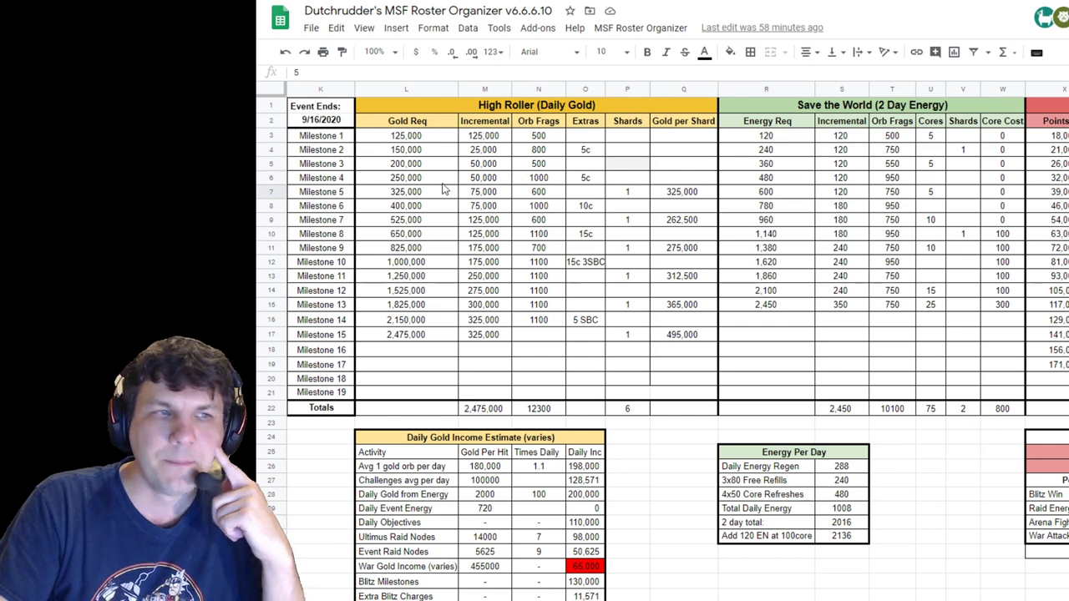
{"action": "left_click", "coordinate": [446, 334]}
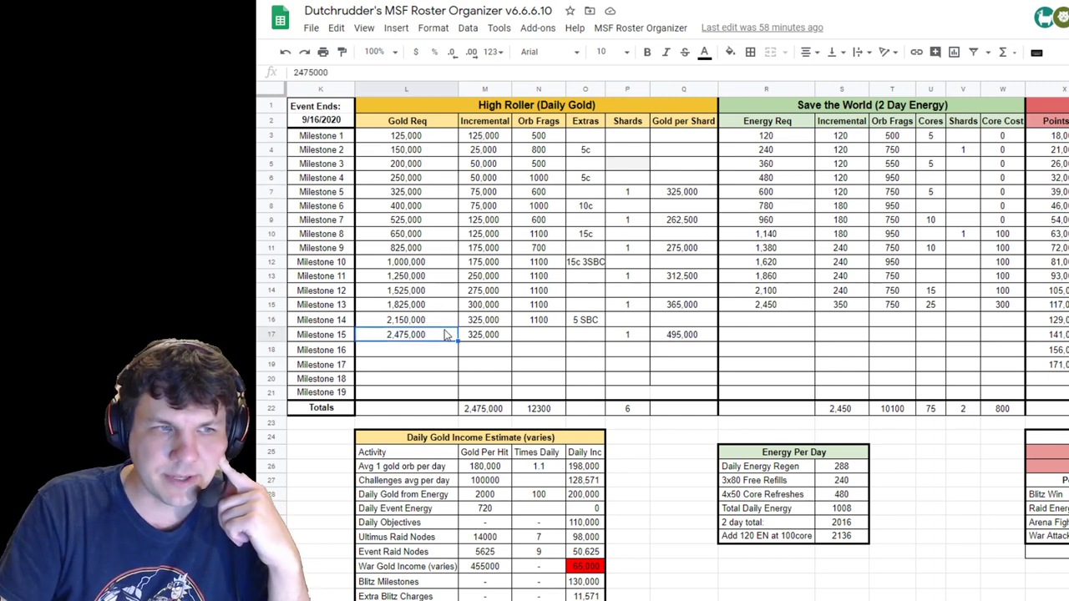
{"action": "left_click", "coordinate": [500, 337]}
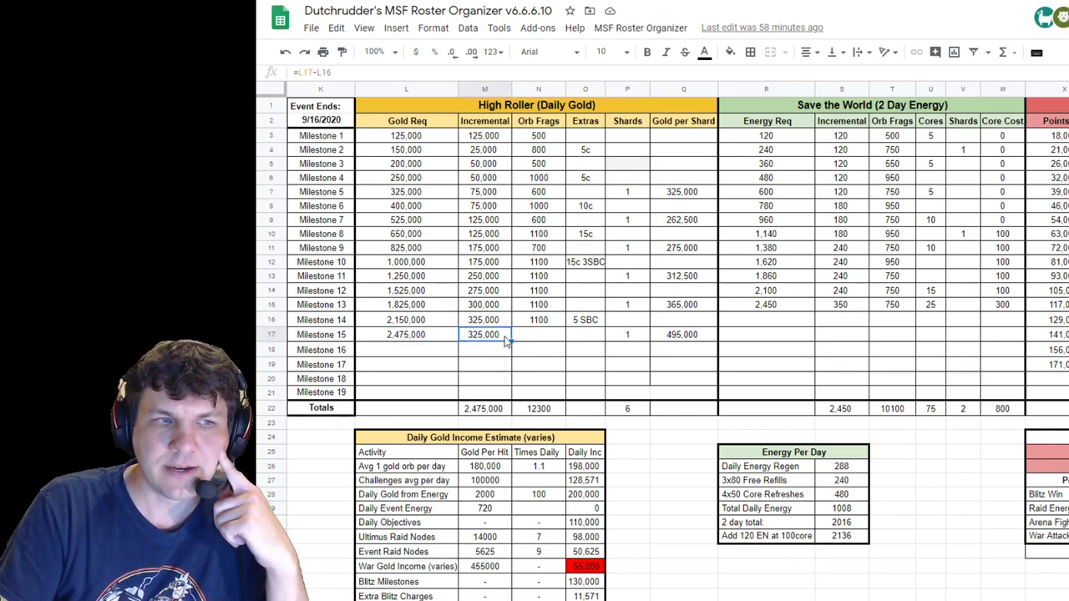
{"action": "left_click", "coordinate": [503, 325]}
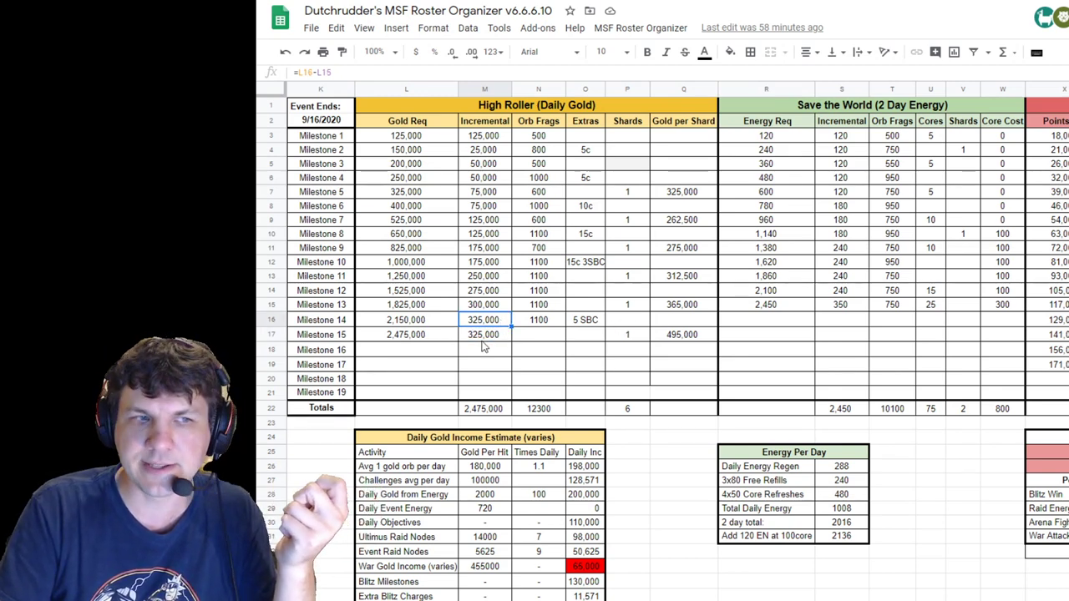
{"action": "left_click", "coordinate": [435, 307]}
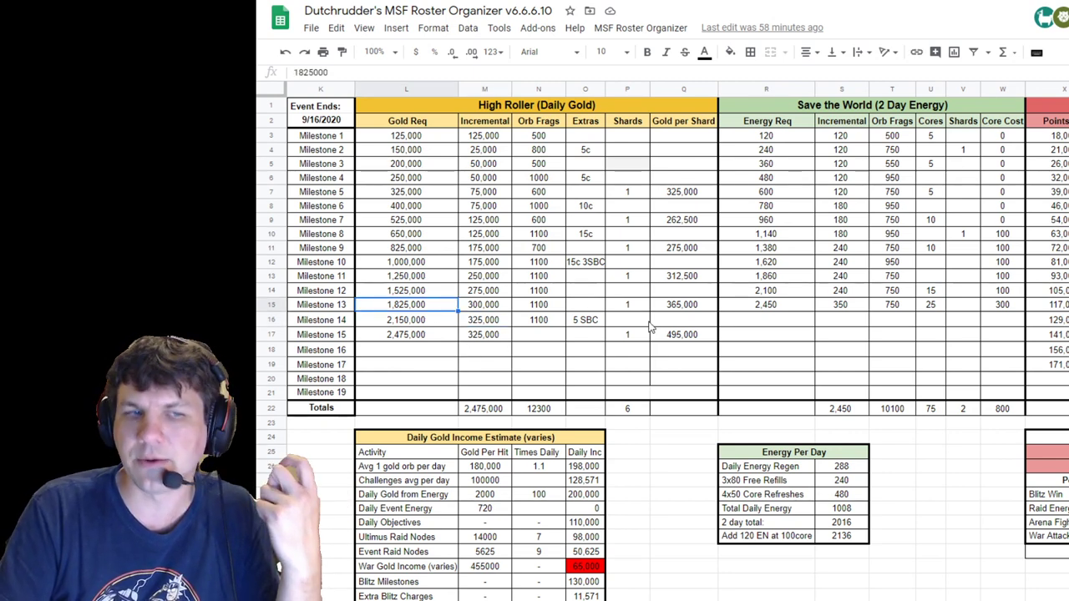
{"action": "left_click", "coordinate": [641, 411]}
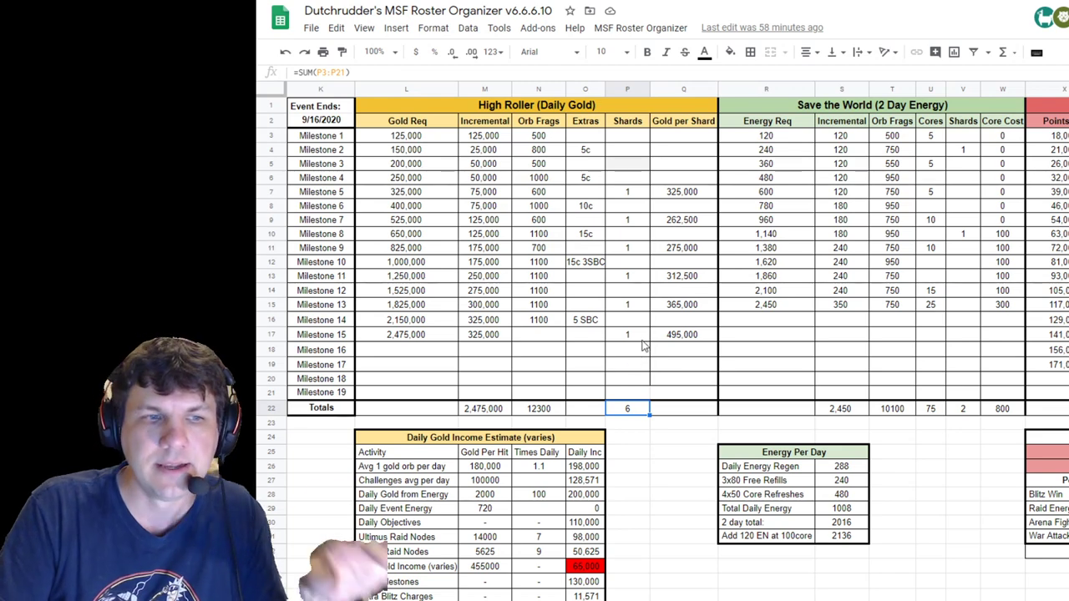
{"action": "left_click", "coordinate": [628, 308]}
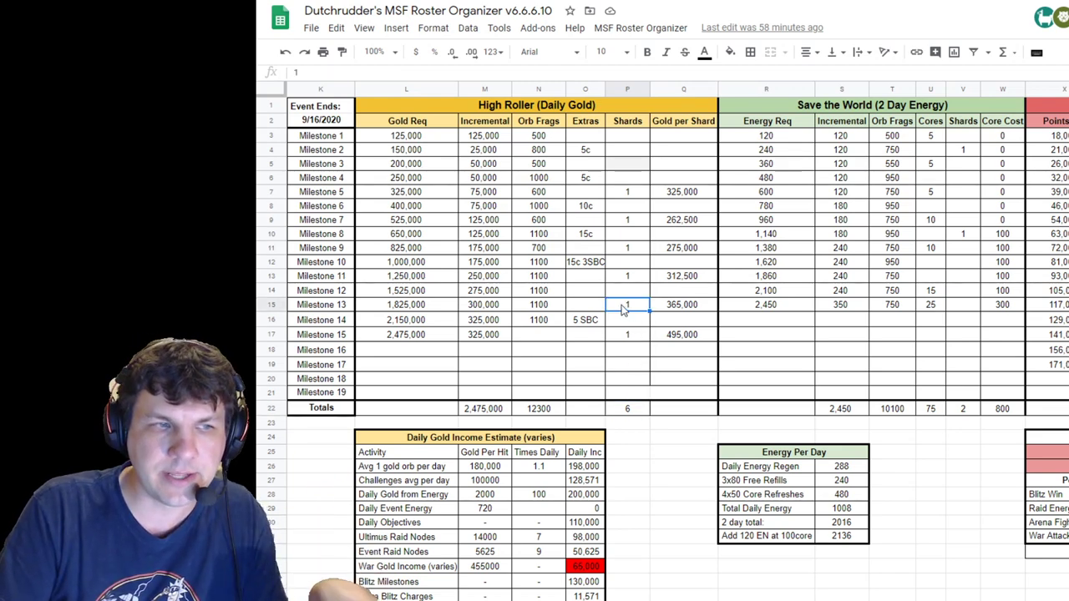
{"action": "left_click", "coordinate": [635, 278]}
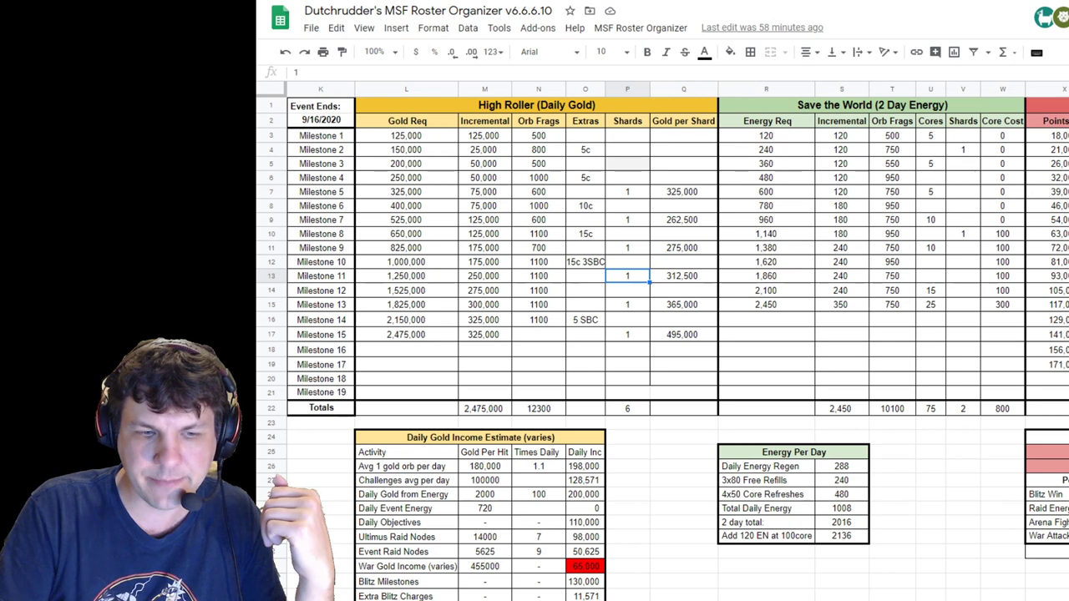
Examine the Save the World table's core costs from Milestone 8 onward and the energy requirements for Milestones 11 and 12
{"action": "scroll", "coordinate": [678, 341], "scroll_direction": "right", "scroll_amount": 5}
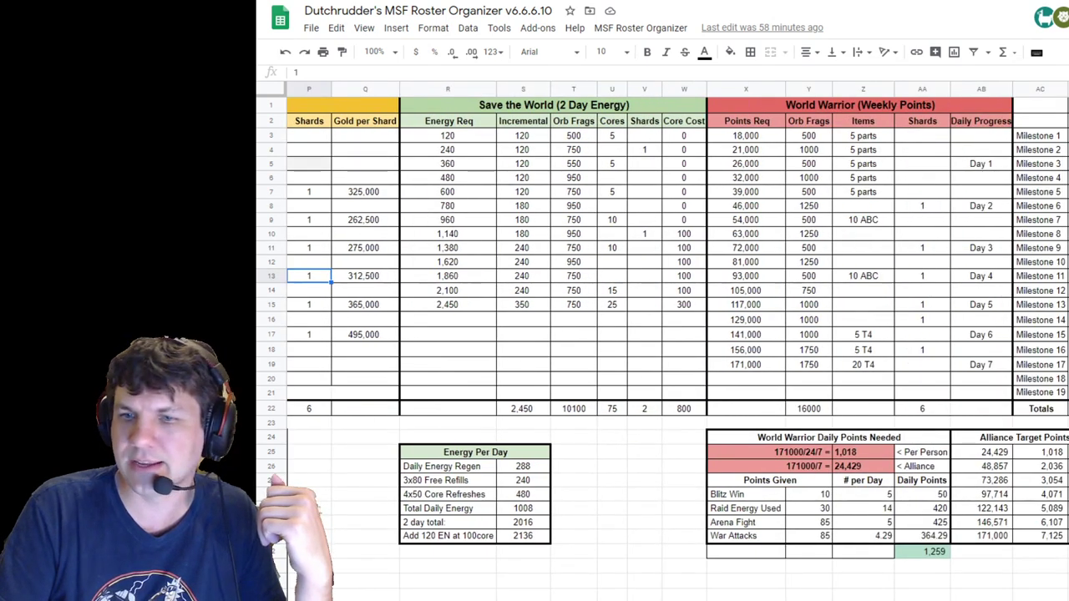
{"action": "scroll", "coordinate": [677, 341], "scroll_direction": "right", "scroll_amount": 1}
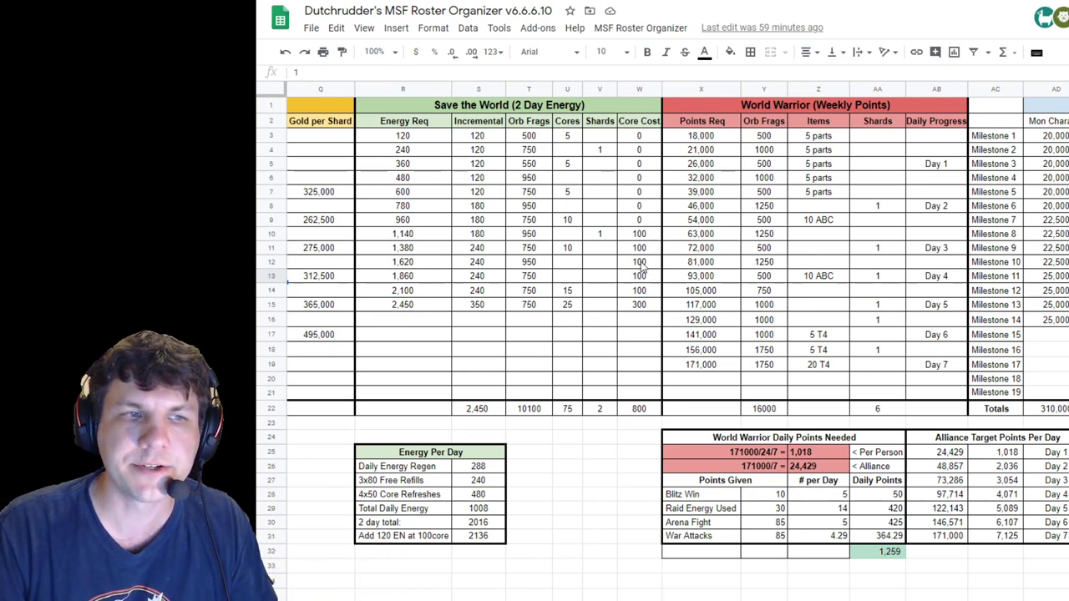
{"action": "left_click", "coordinate": [640, 238]}
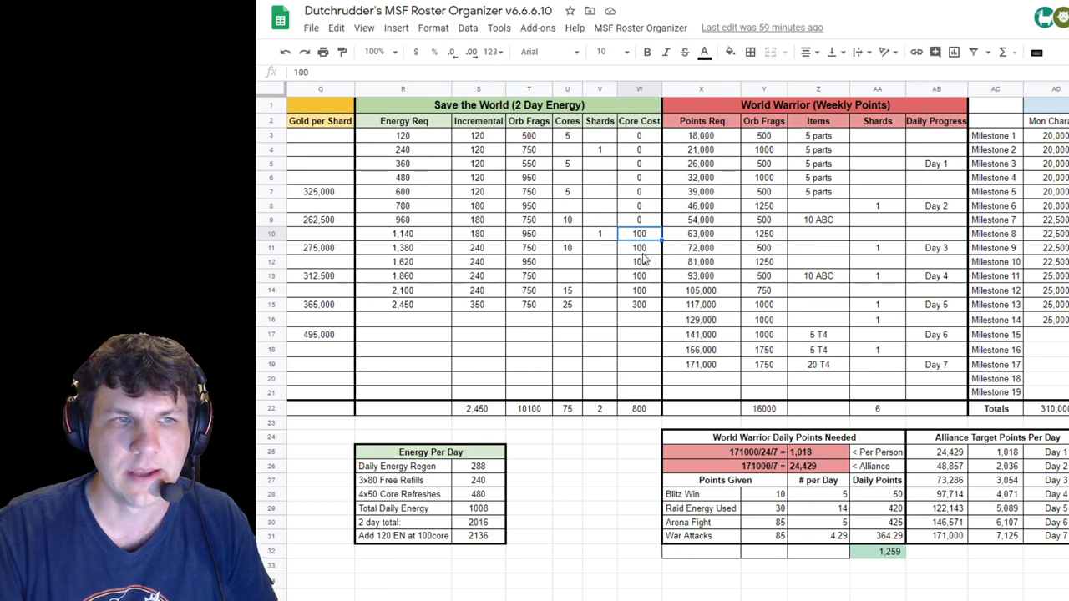
{"action": "left_click", "coordinate": [644, 250]}
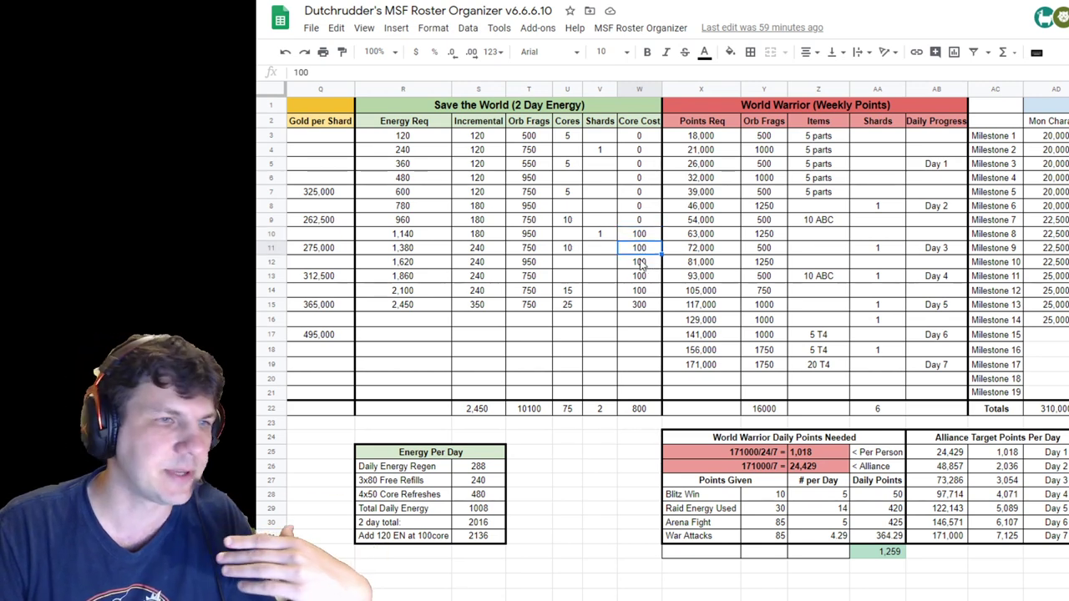
{"action": "left_click", "coordinate": [645, 294]}
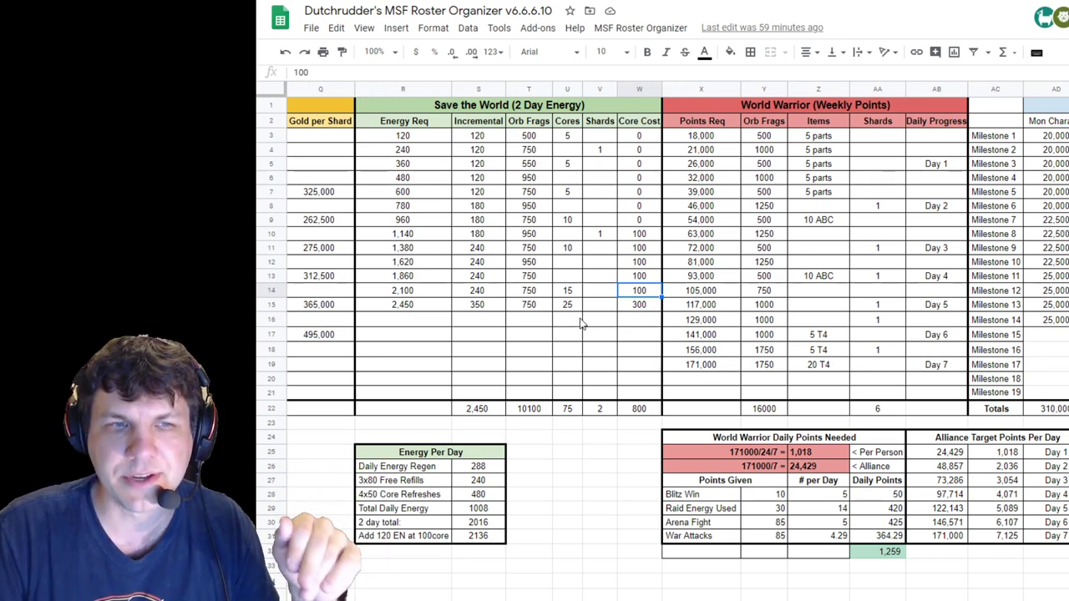
{"action": "left_click", "coordinate": [445, 294]}
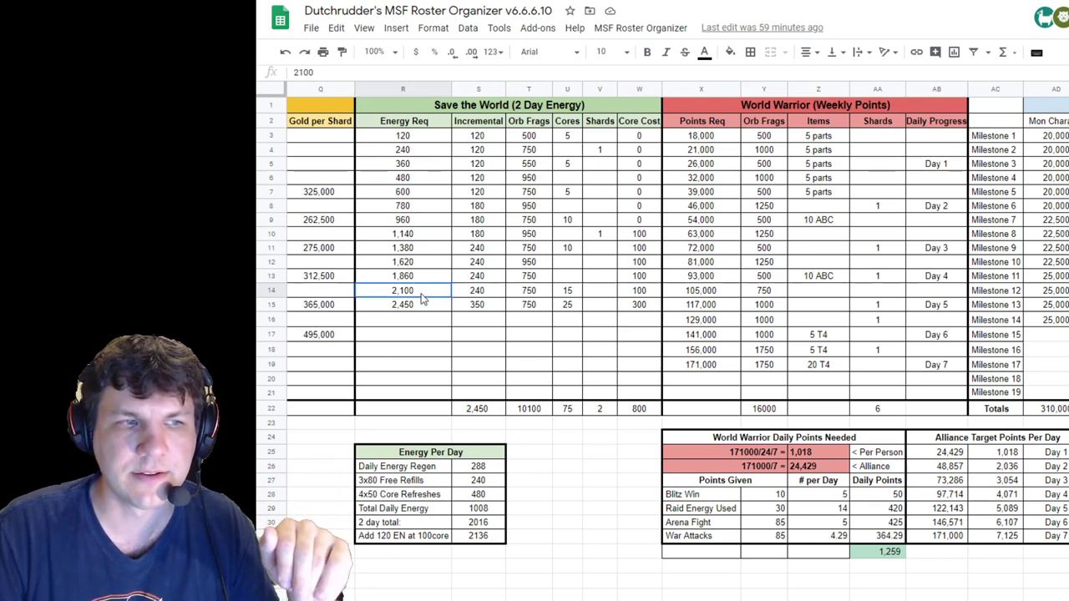
{"action": "left_click", "coordinate": [432, 277]}
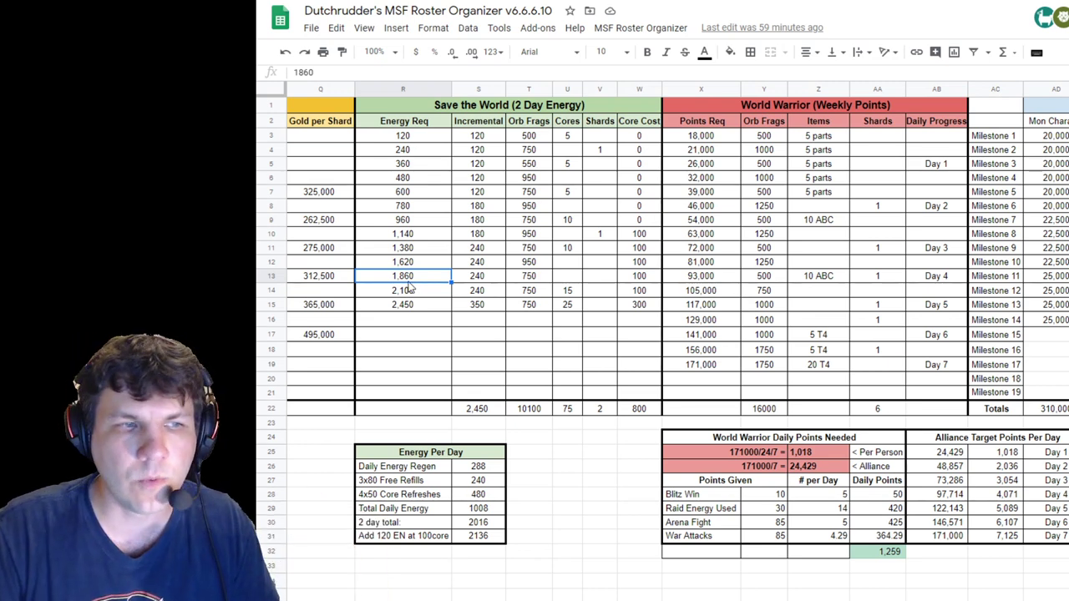
{"action": "left_click", "coordinate": [419, 291]}
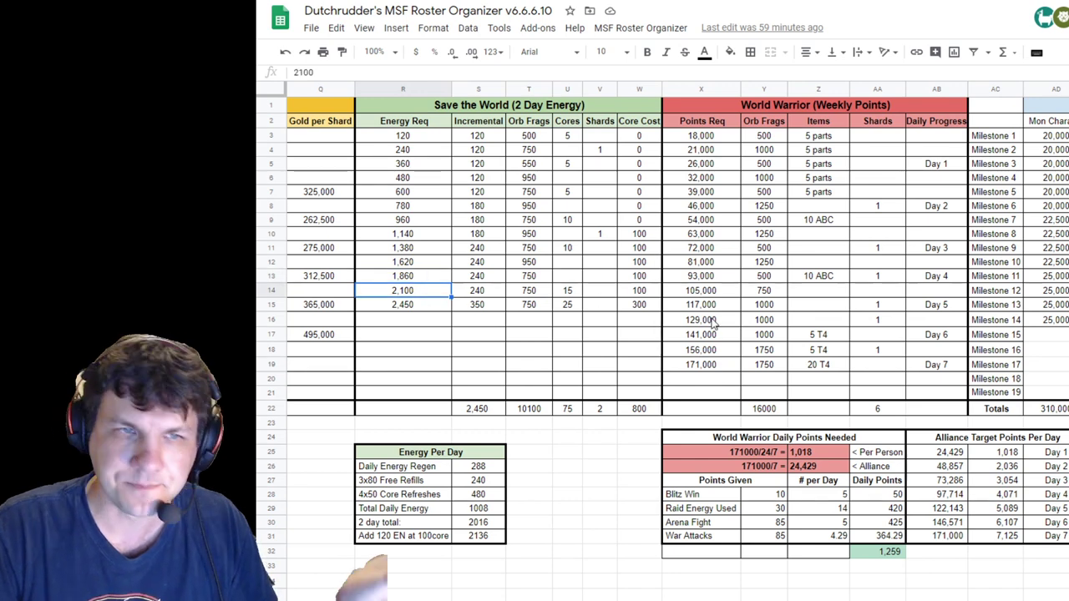
Examine the World Warrior points requirement for Milestone 17 and the daily points needed per person and for the alliance
{"action": "scroll", "coordinate": [714, 322], "scroll_direction": "right", "scroll_amount": 3}
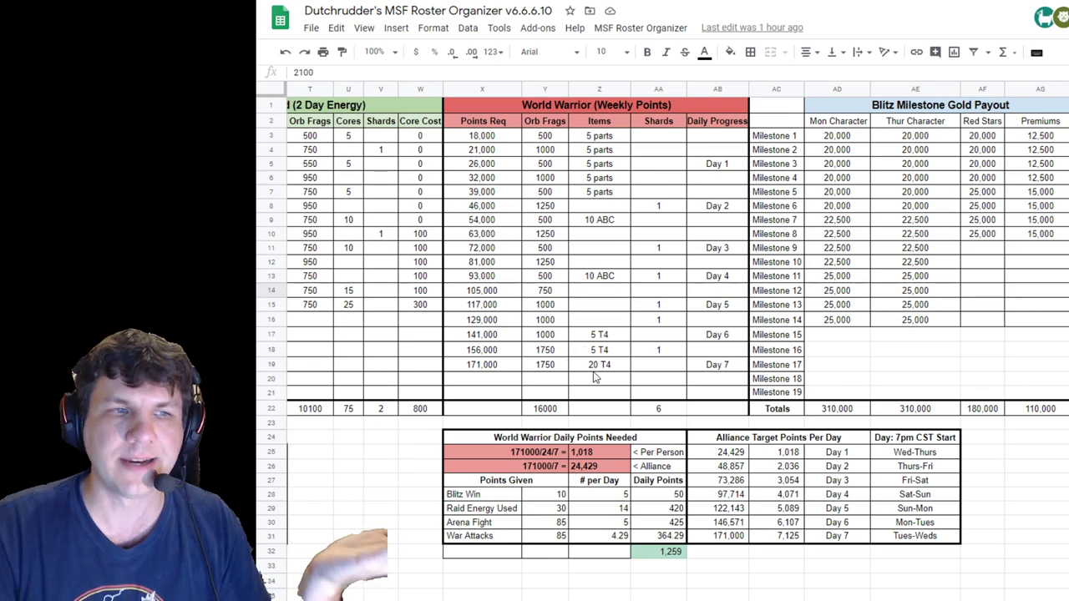
{"action": "left_click", "coordinate": [481, 368]}
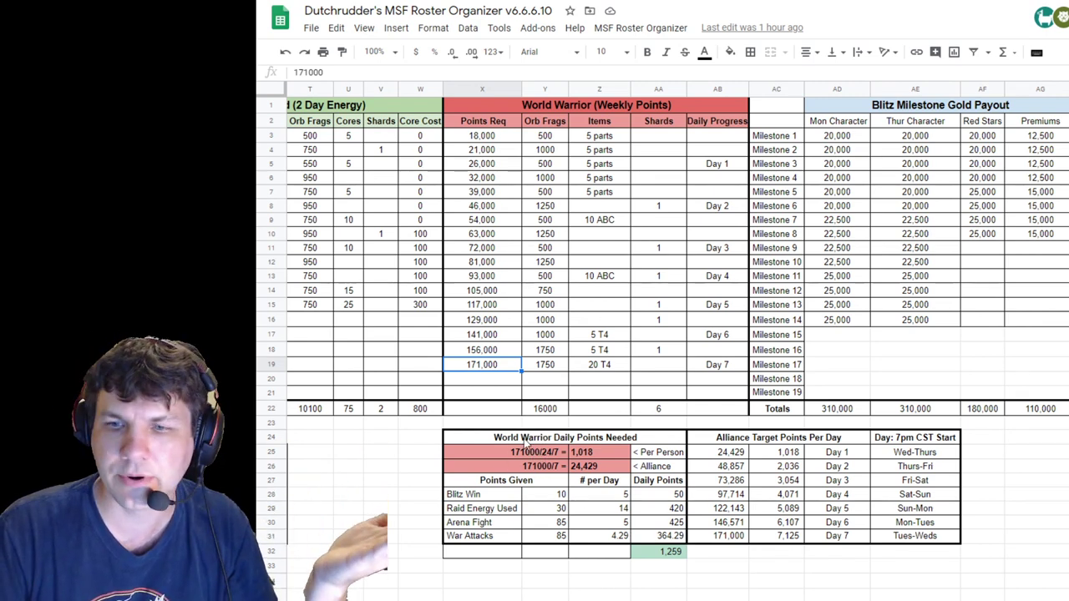
{"action": "scroll", "coordinate": [539, 434], "scroll_direction": "down", "scroll_amount": 3}
{"action": "left_click", "coordinate": [533, 311]}
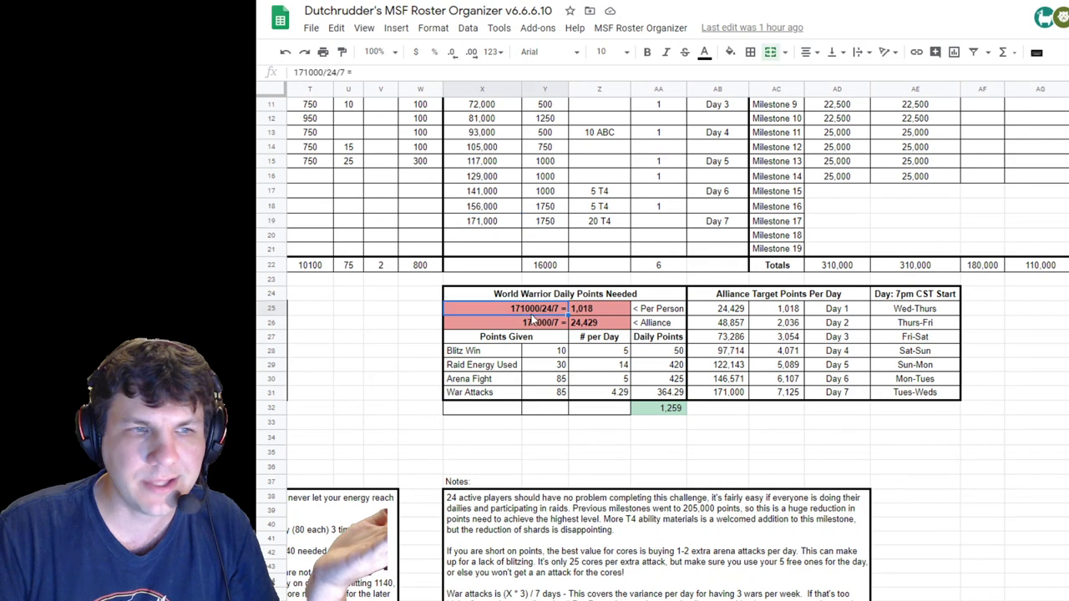
{"action": "left_click", "coordinate": [600, 308]}
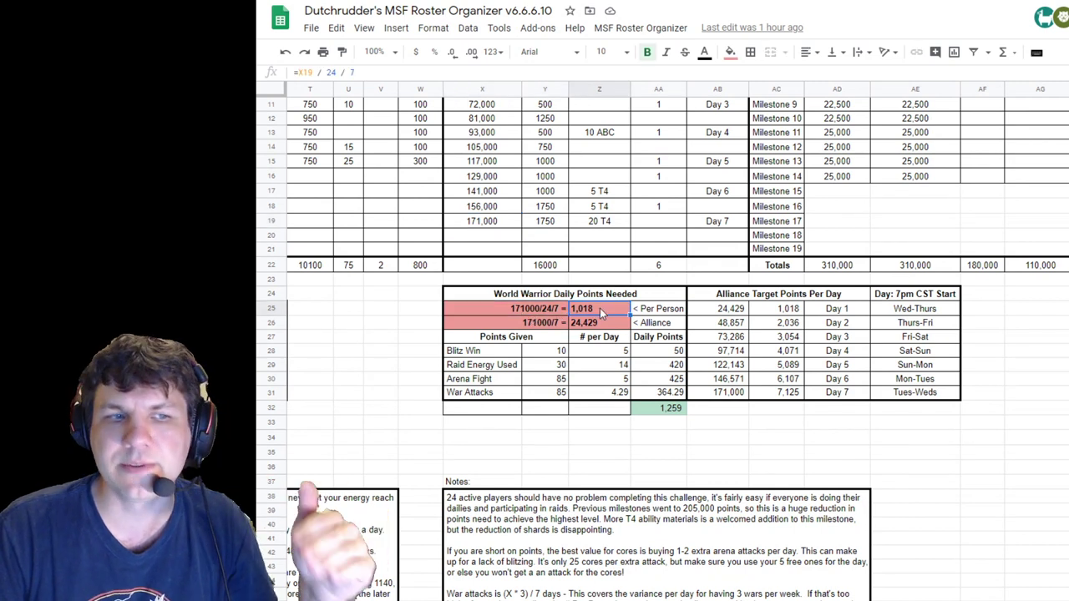
{"action": "left_click", "coordinate": [596, 325]}
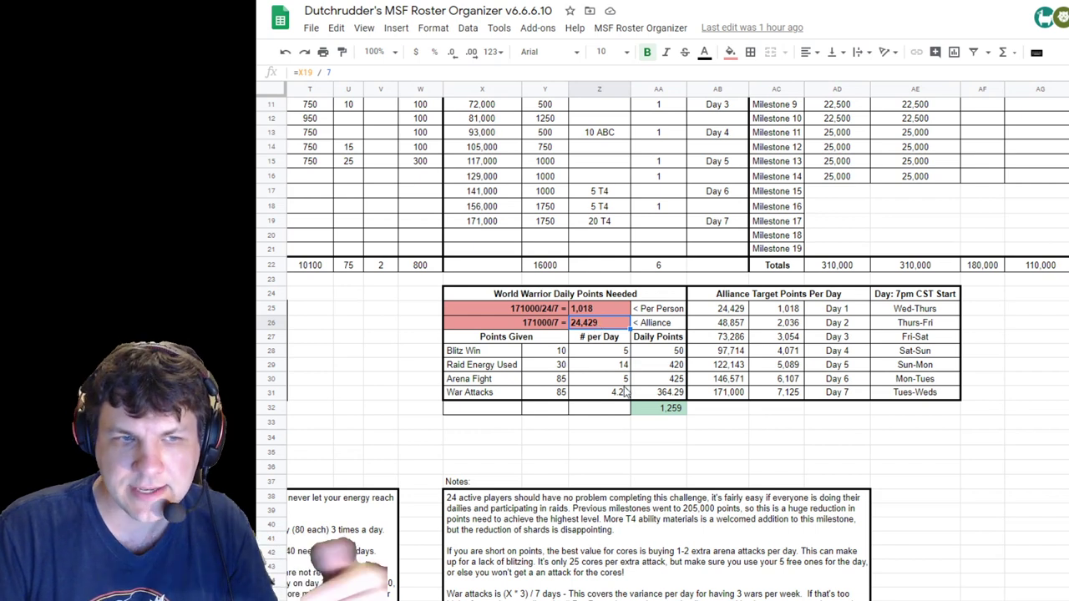
Examine the points given for a Blitz Win and the number of Arena Fights per day in World Warrior Daily Points Needed
{"action": "left_click", "coordinate": [489, 354]}
{"action": "left_click", "coordinate": [562, 353]}
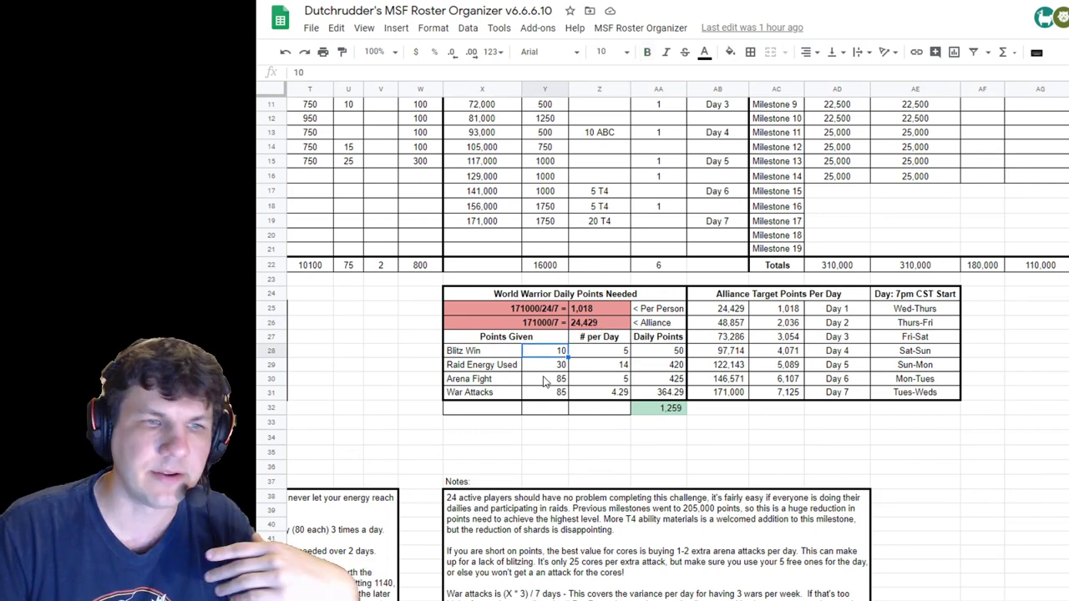
{"action": "left_click", "coordinate": [622, 381]}
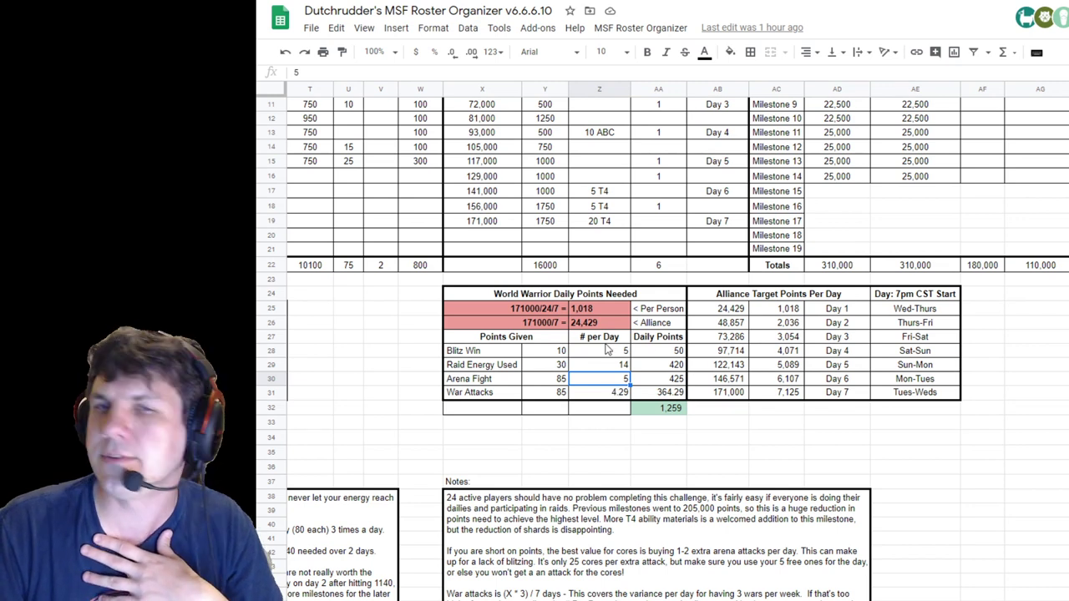
Inspect the per-person and alliance daily points formulas and trace the per-person formula to its source cell X19
{"action": "left_click", "coordinate": [588, 310]}
{"action": "left_click", "coordinate": [609, 324]}
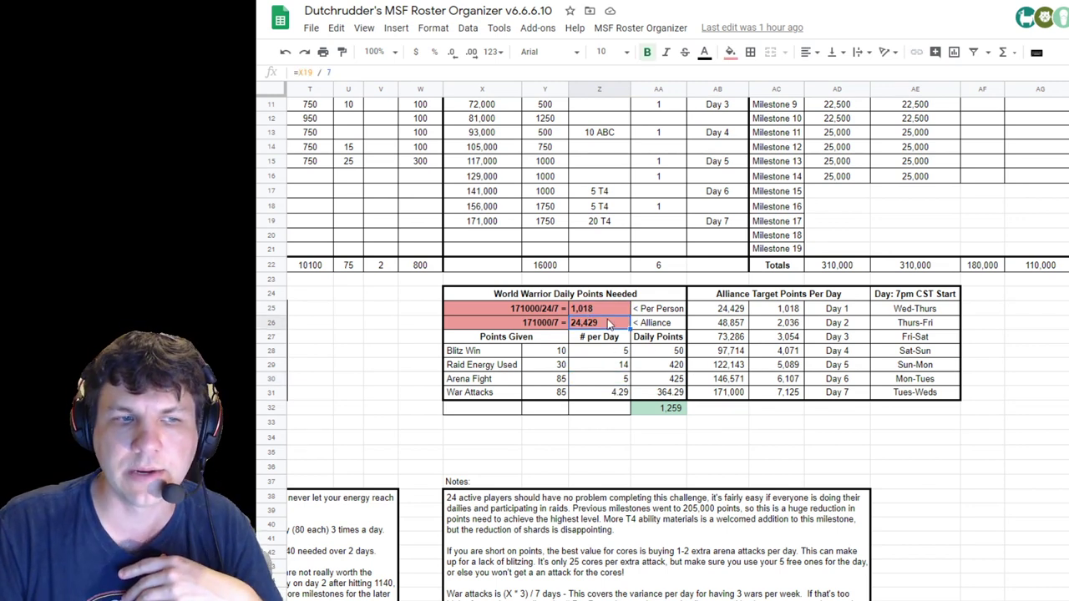
{"action": "left_click", "coordinate": [499, 311]}
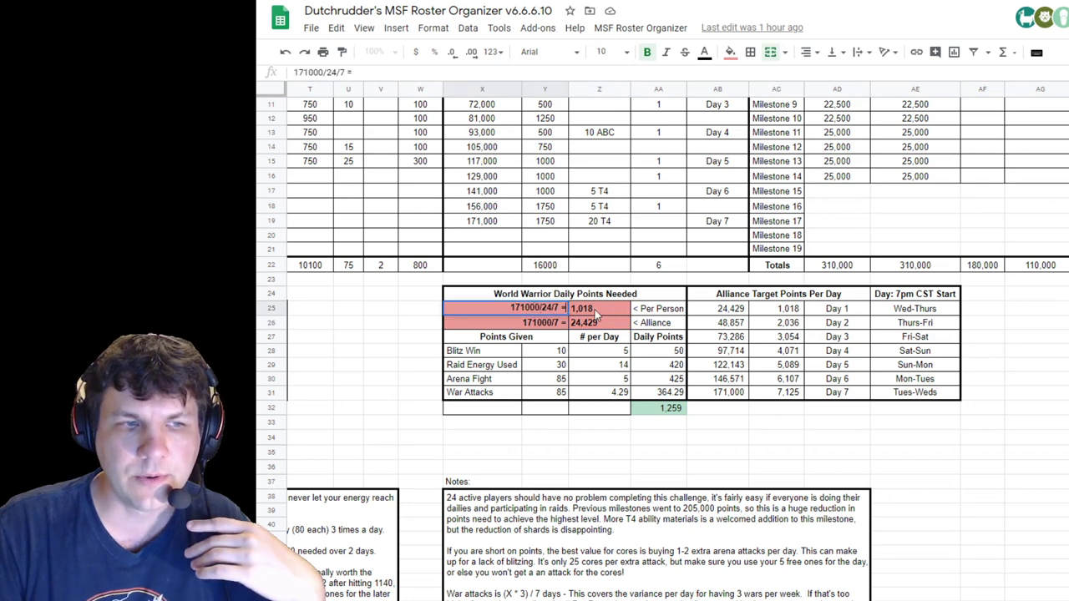
{"action": "key", "text": "Right"}
{"action": "key", "text": "Return"}
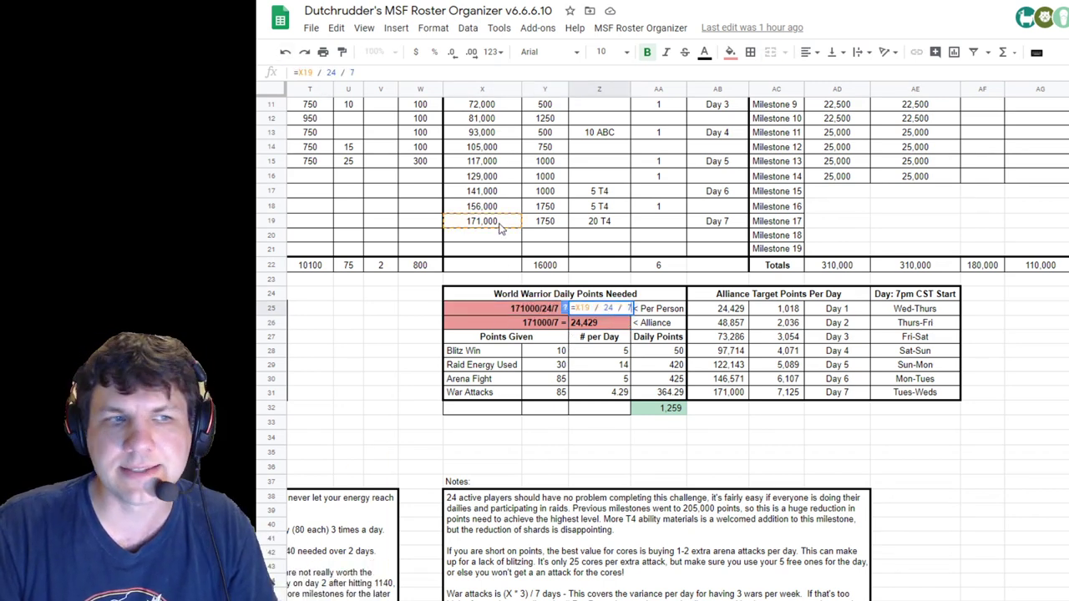
{"action": "left_click_drag", "start_coordinate": [587, 308], "coordinate": [573, 308]}
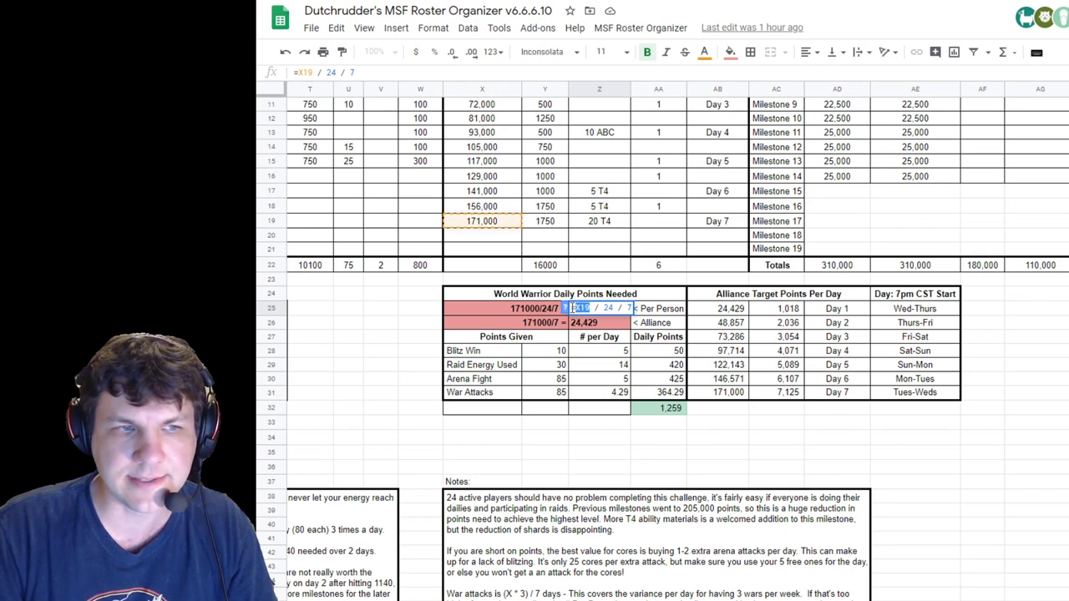
{"action": "left_click", "coordinate": [485, 224]}
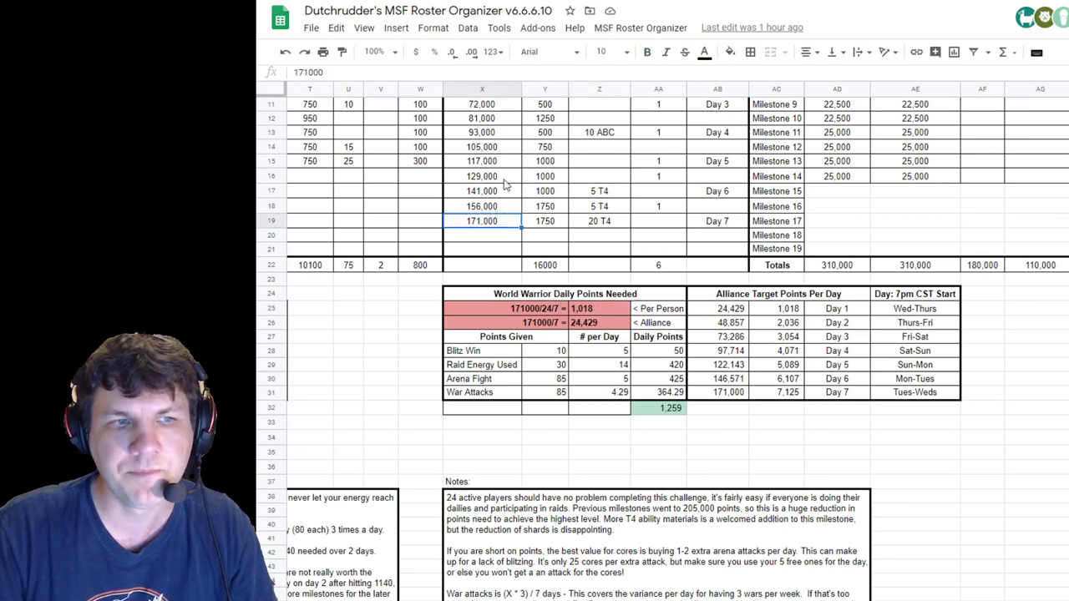
Examine the World Warrior points requirements of the milestones below the top one, ending with Milestones 15 and 16
{"action": "key", "text": "Up"}
{"action": "key", "text": "Up"}
{"action": "key", "text": "Up"}
{"action": "key", "text": "Up"}
{"action": "key", "text": "Up"}
{"action": "left_click", "coordinate": [492, 194]}
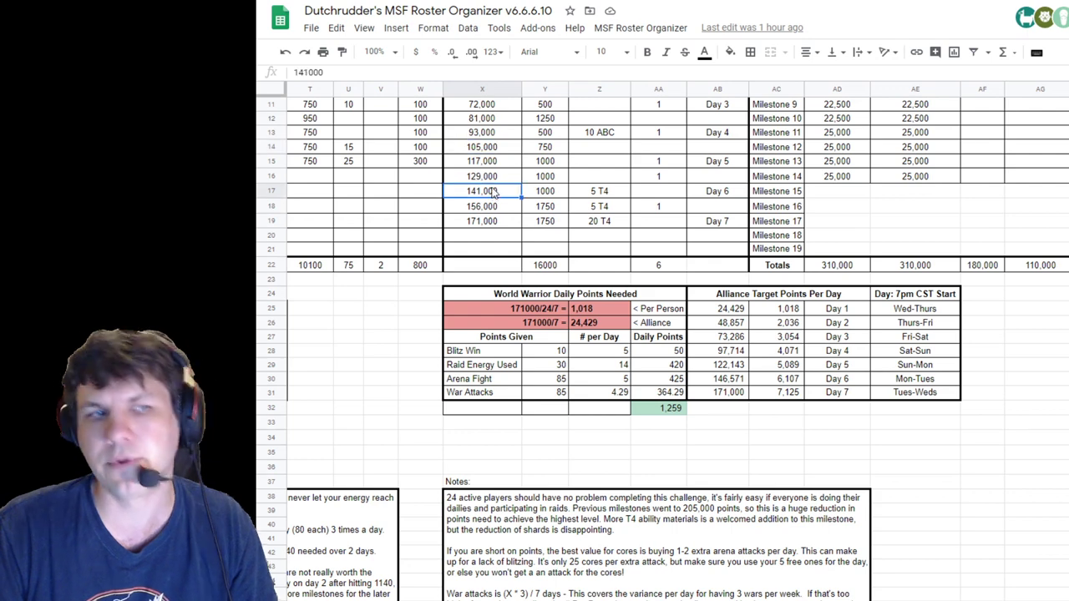
{"action": "left_click", "coordinate": [491, 213]}
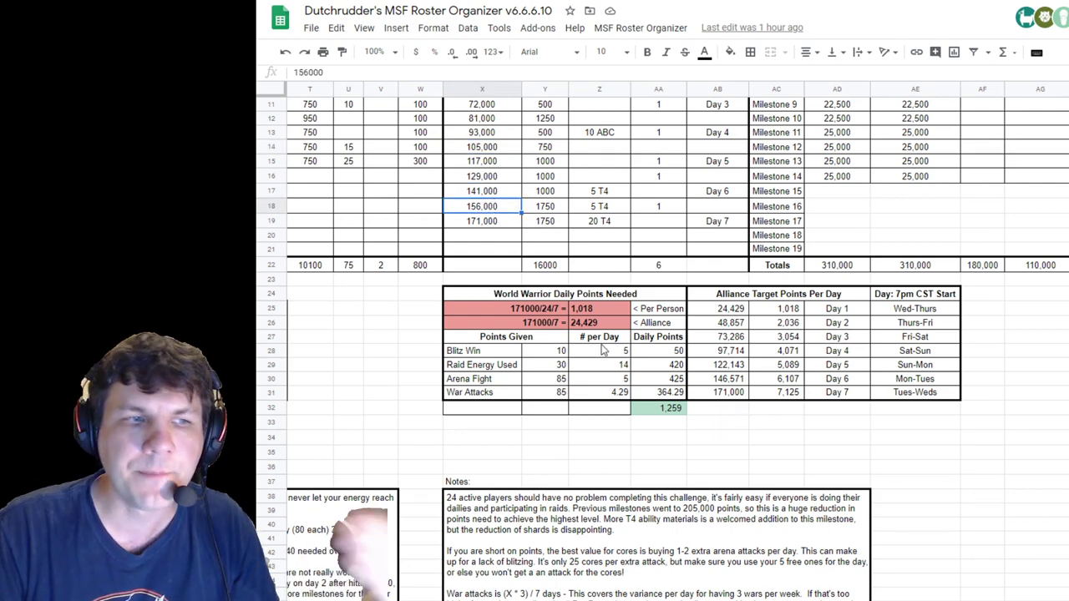
Compare the daily points needed per person with the daily number of Raid Energy Used and Arena Fight entries
{"action": "left_click", "coordinate": [599, 309]}
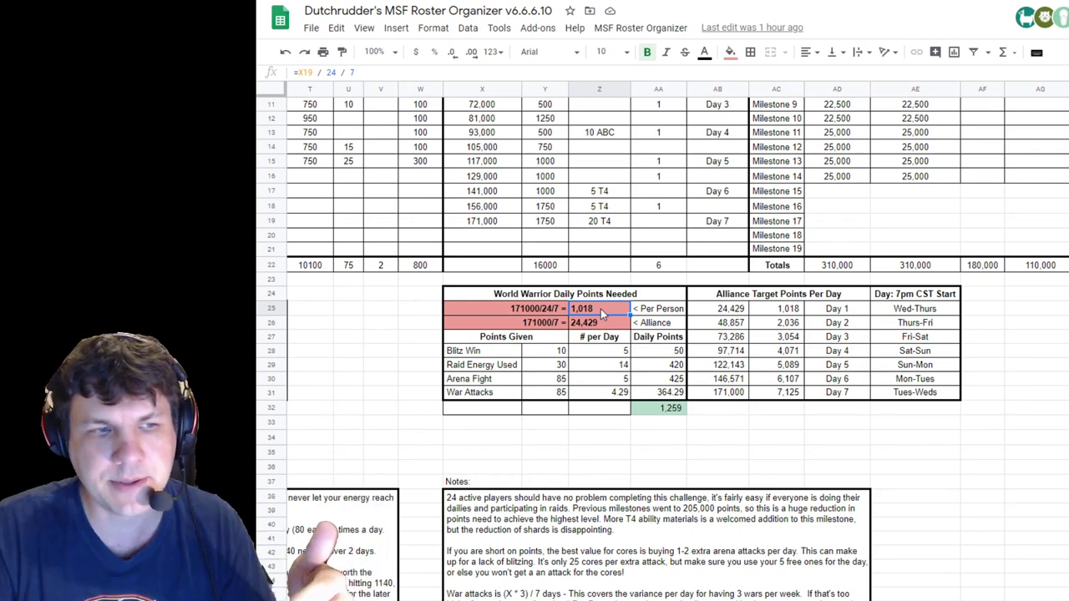
{"action": "left_click", "coordinate": [610, 368]}
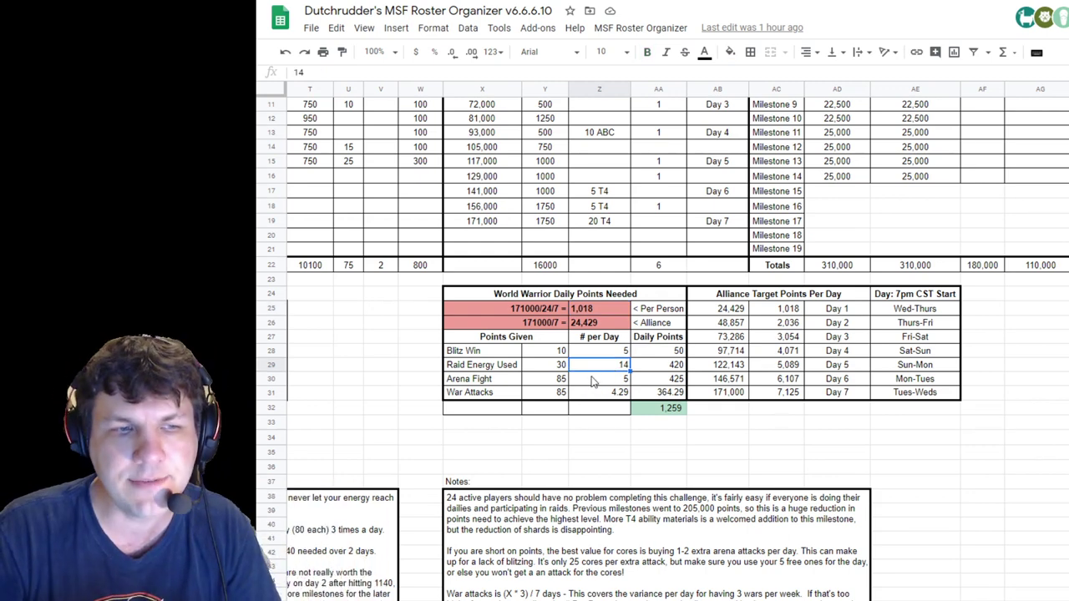
{"action": "left_click", "coordinate": [593, 380]}
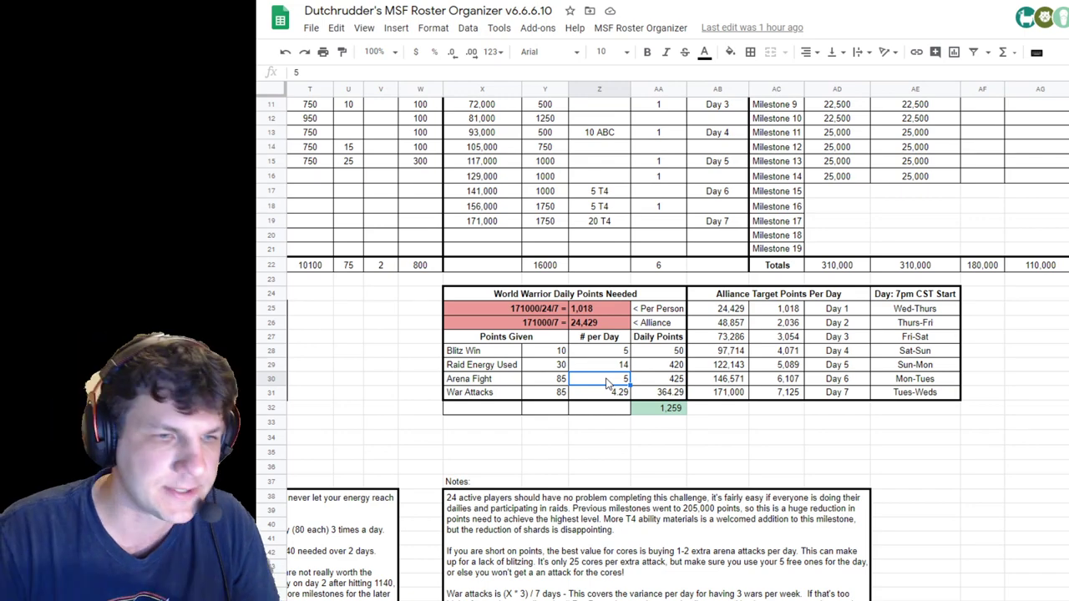
Set the gold at the start of the event in the Alternating Gold Milestones table to 11,500,000
{"action": "scroll", "coordinate": [608, 383], "scroll_direction": "left", "scroll_amount": 10}
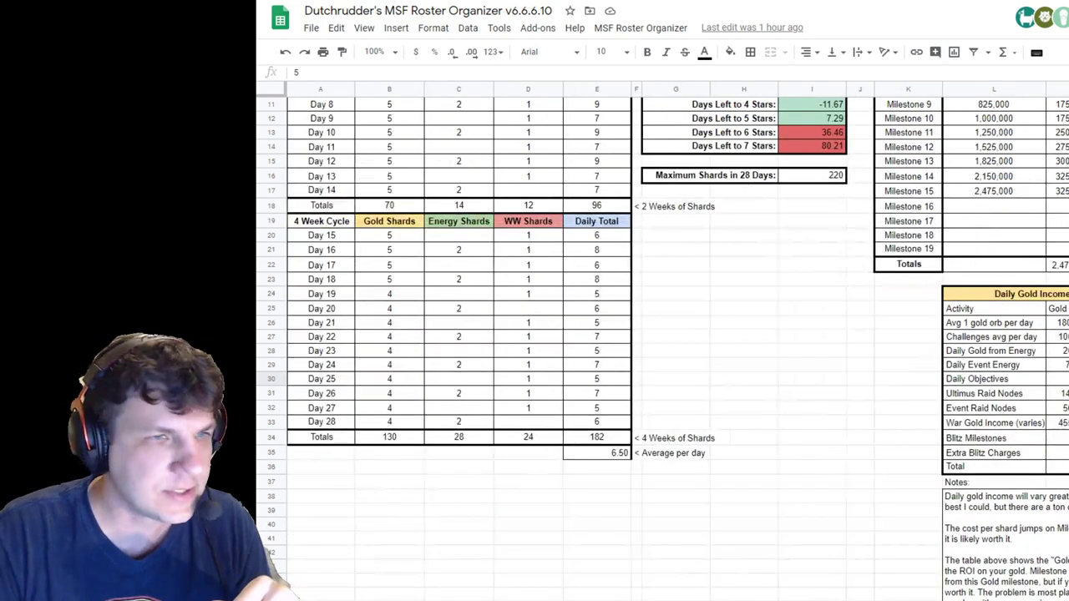
{"action": "scroll", "coordinate": [386, 456], "scroll_direction": "up", "scroll_amount": 3}
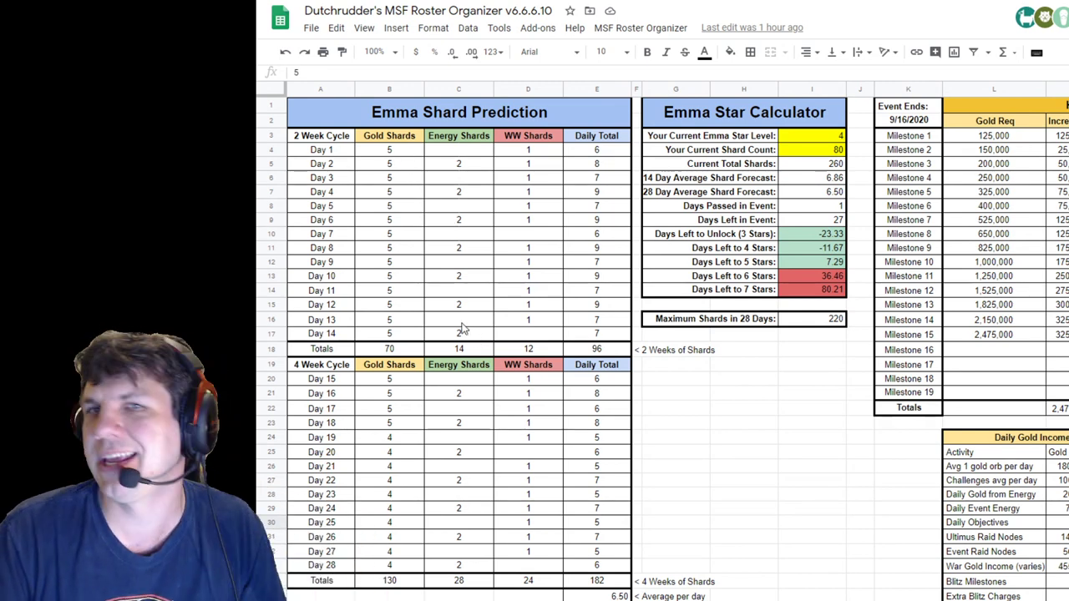
{"action": "scroll", "coordinate": [540, 288], "scroll_direction": "down", "scroll_amount": 3}
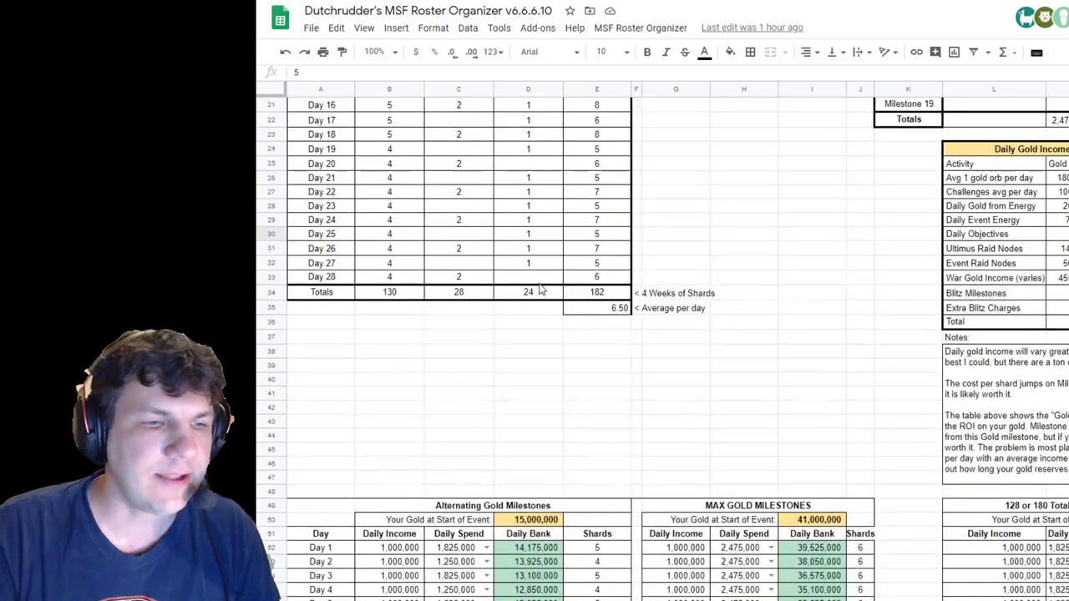
{"action": "scroll", "coordinate": [540, 288], "scroll_direction": "down", "scroll_amount": 4}
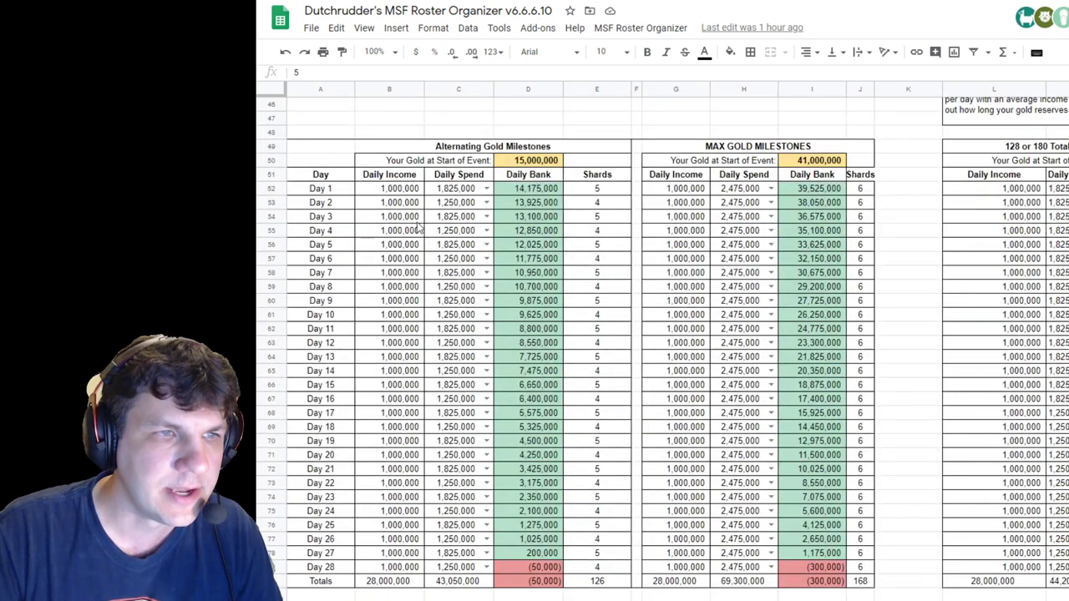
{"action": "left_click", "coordinate": [514, 163]}
{"action": "double_click", "coordinate": [531, 163]}
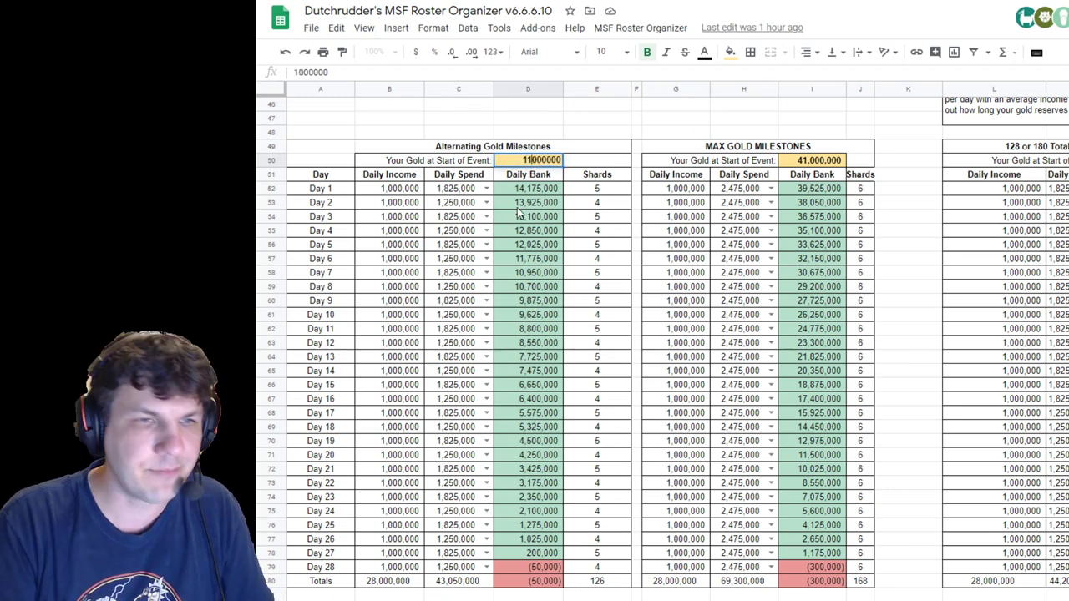
{"action": "key", "text": "Return"}
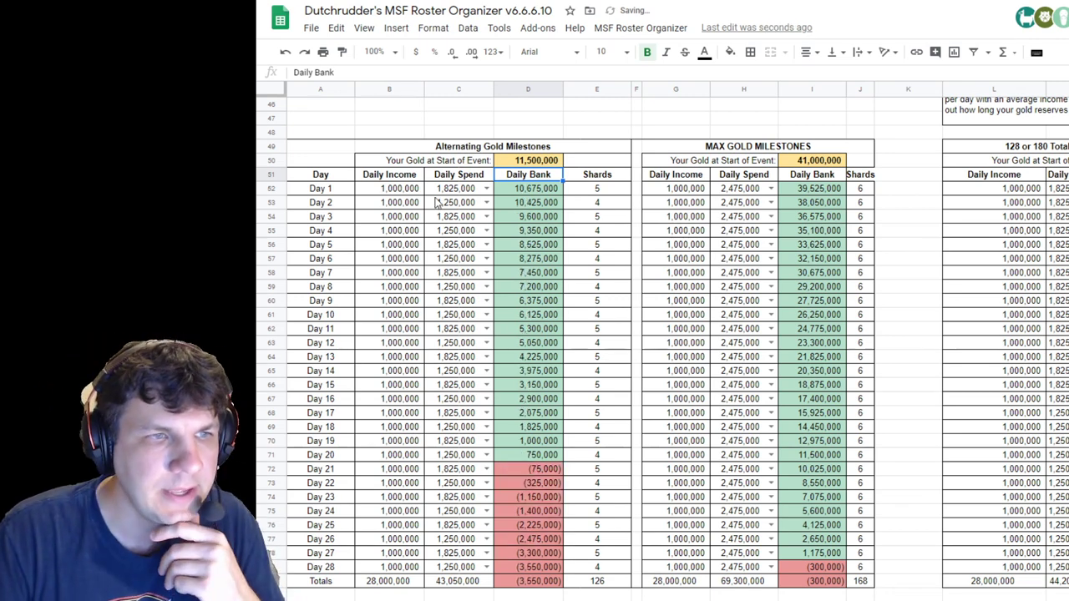
Examine the Day 1 and Day 27 daily spend, the final bank balance and the shard total in Alternating Gold Milestones
{"action": "left_click", "coordinate": [478, 191]}
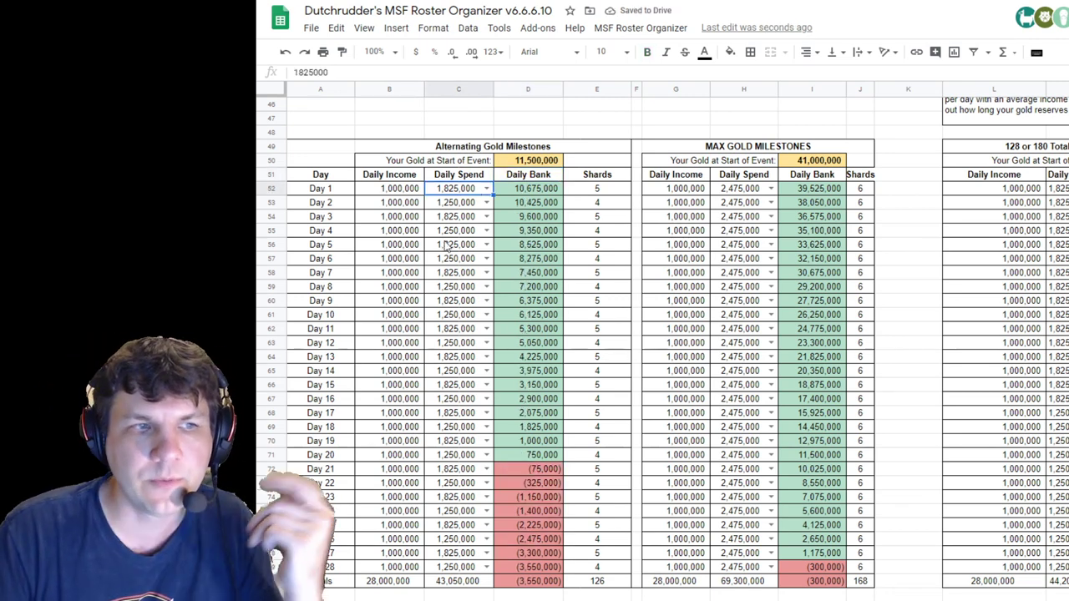
{"action": "left_click", "coordinate": [459, 555]}
{"action": "left_click", "coordinate": [535, 581]}
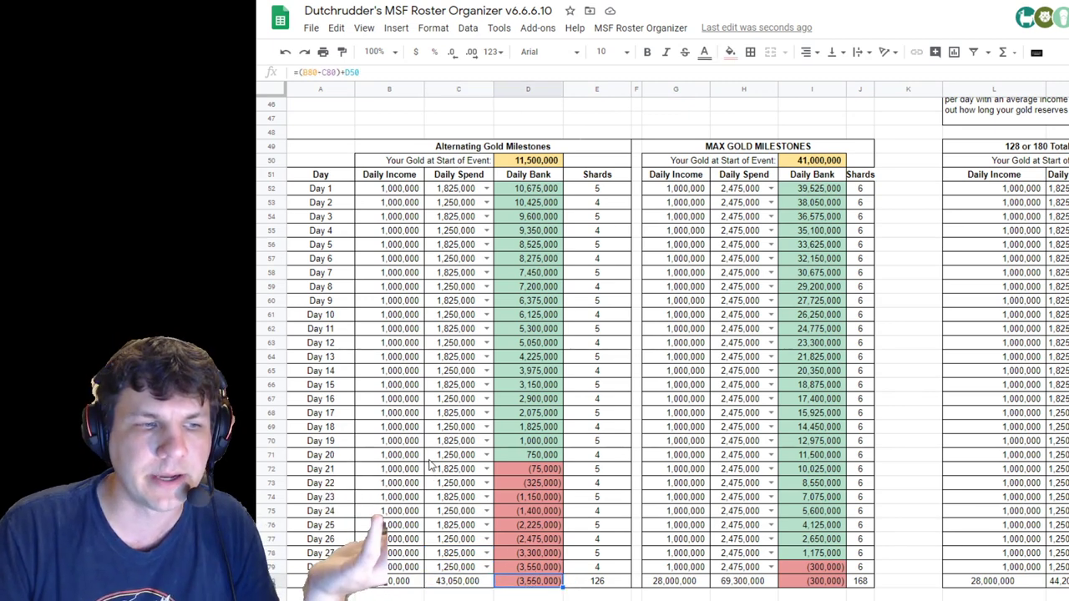
{"action": "left_click", "coordinate": [619, 590]}
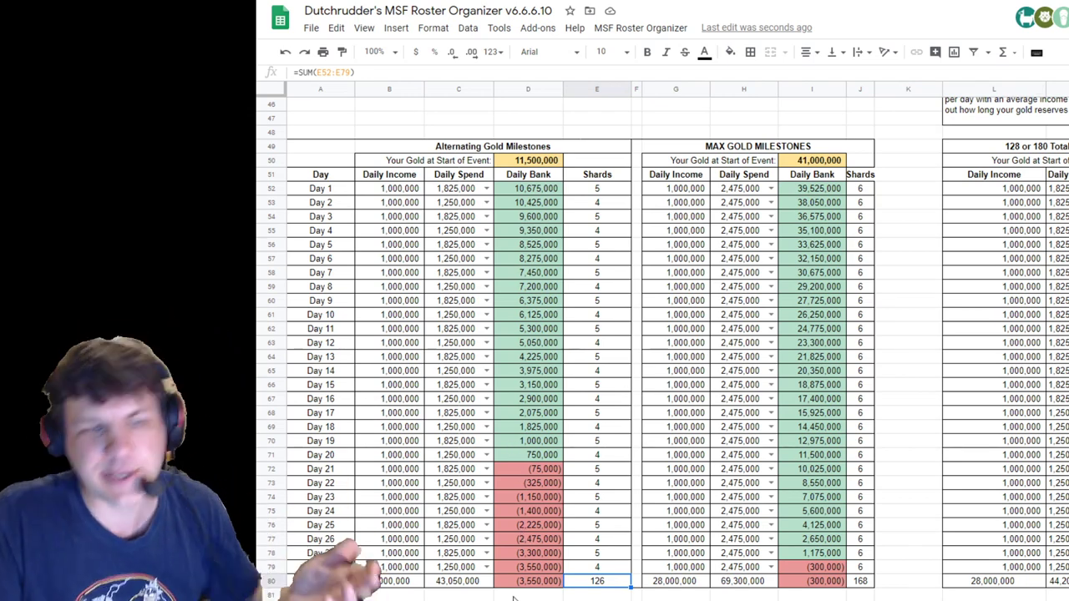
Set the daily spend for Days 27, 25, 23 and 21 in Alternating Gold Milestones to 1,250,000 and select the starting gold cell
{"action": "left_click", "coordinate": [486, 553]}
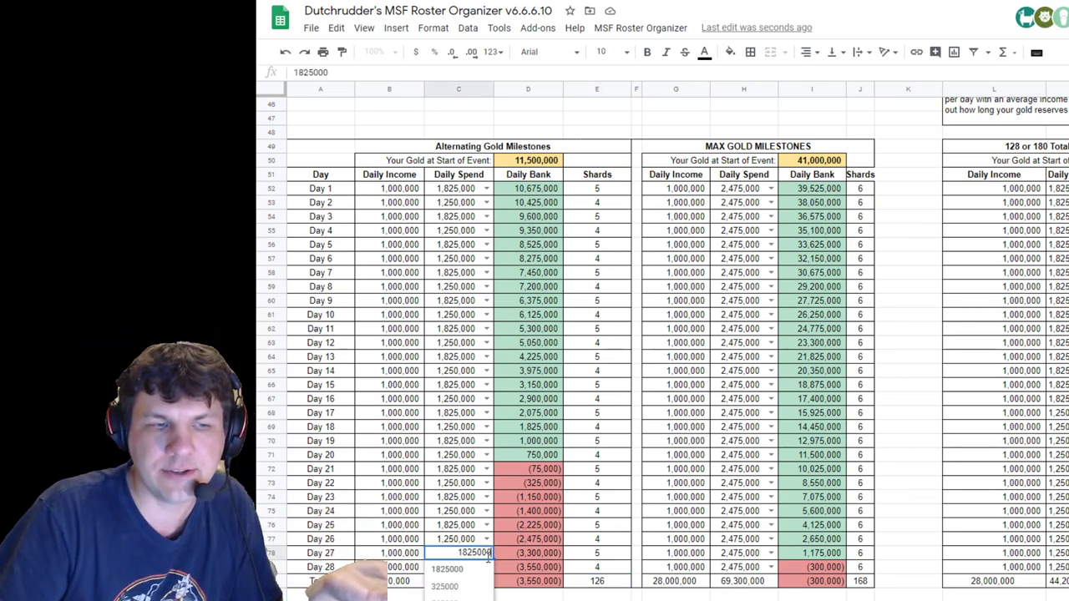
{"action": "left_click", "coordinate": [468, 587]}
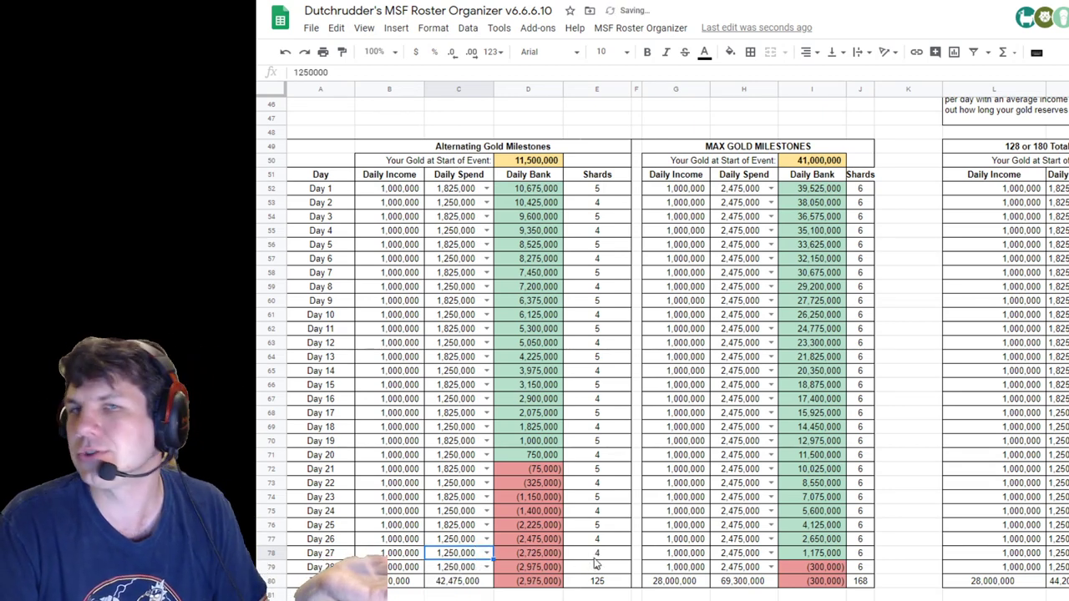
{"action": "left_click", "coordinate": [458, 443]}
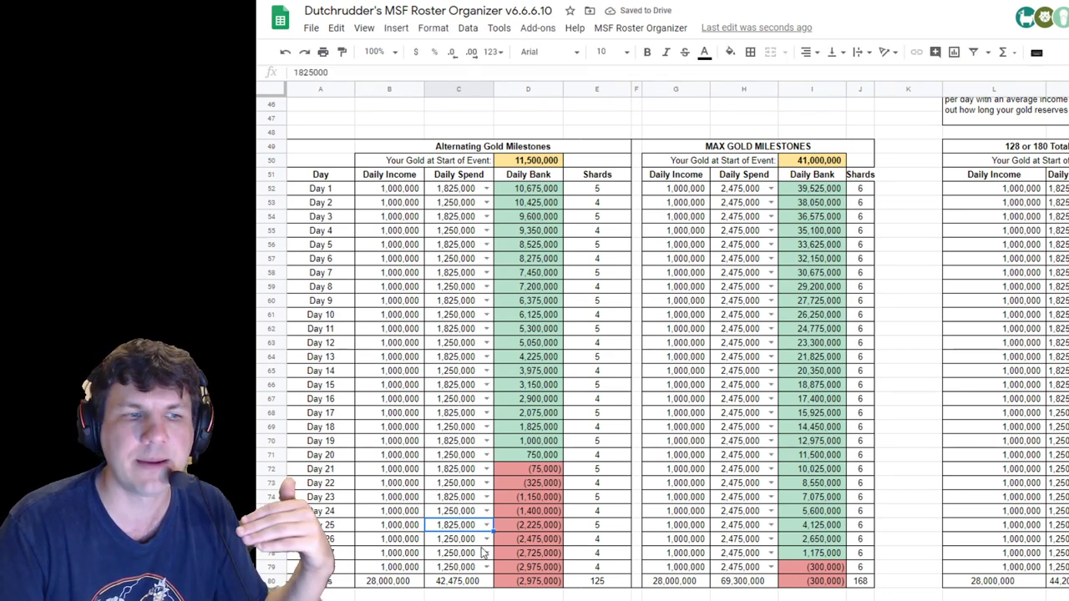
{"action": "left_click", "coordinate": [486, 525]}
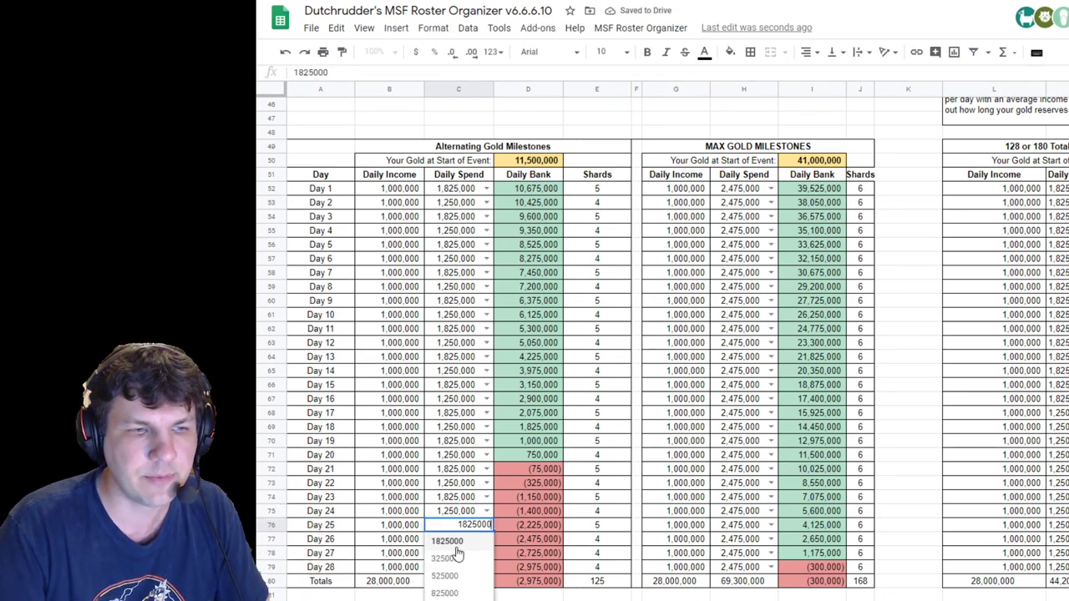
{"action": "left_click", "coordinate": [468, 542]}
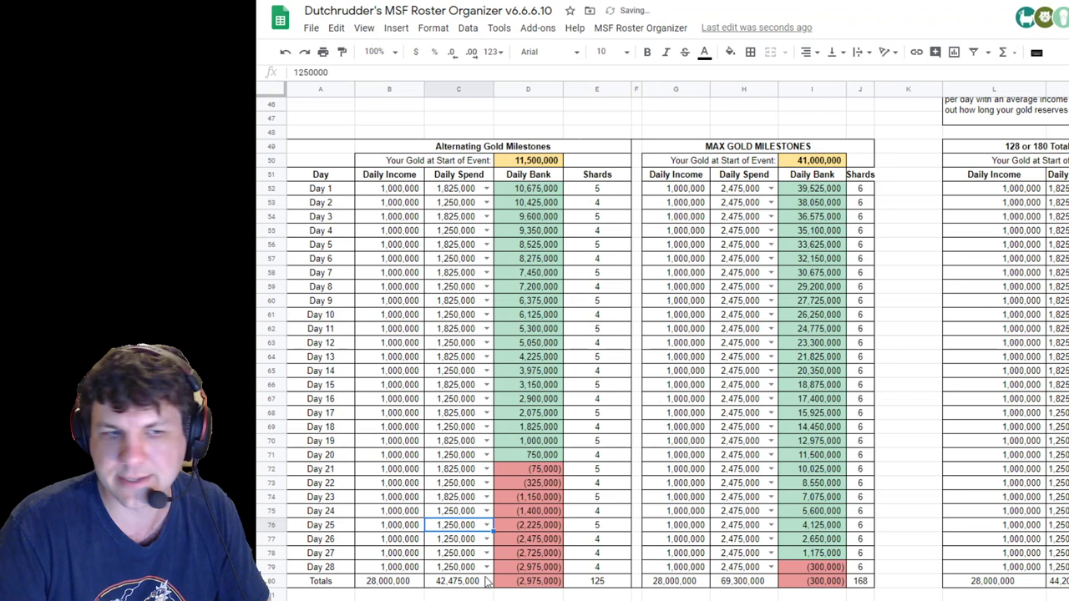
{"action": "left_click", "coordinate": [486, 497]}
{"action": "left_click", "coordinate": [451, 582]}
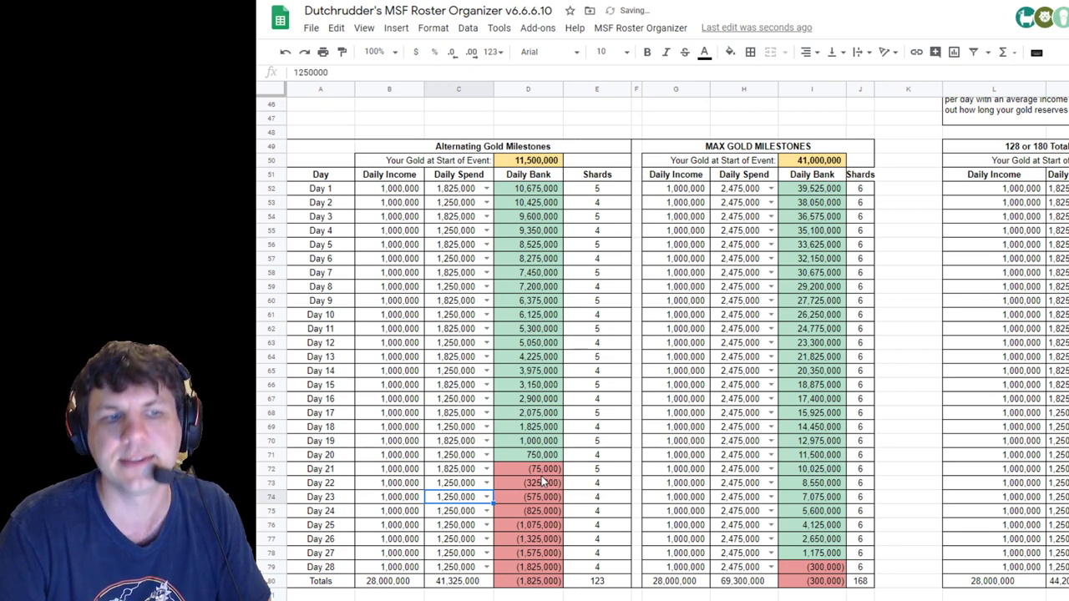
{"action": "left_click", "coordinate": [488, 469]}
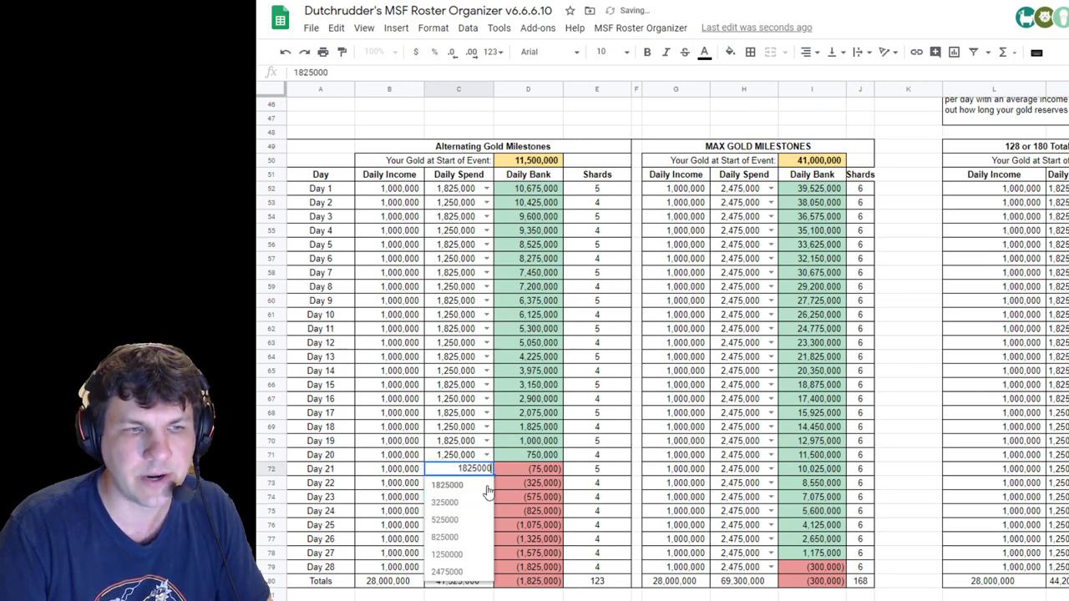
{"action": "left_click", "coordinate": [451, 554]}
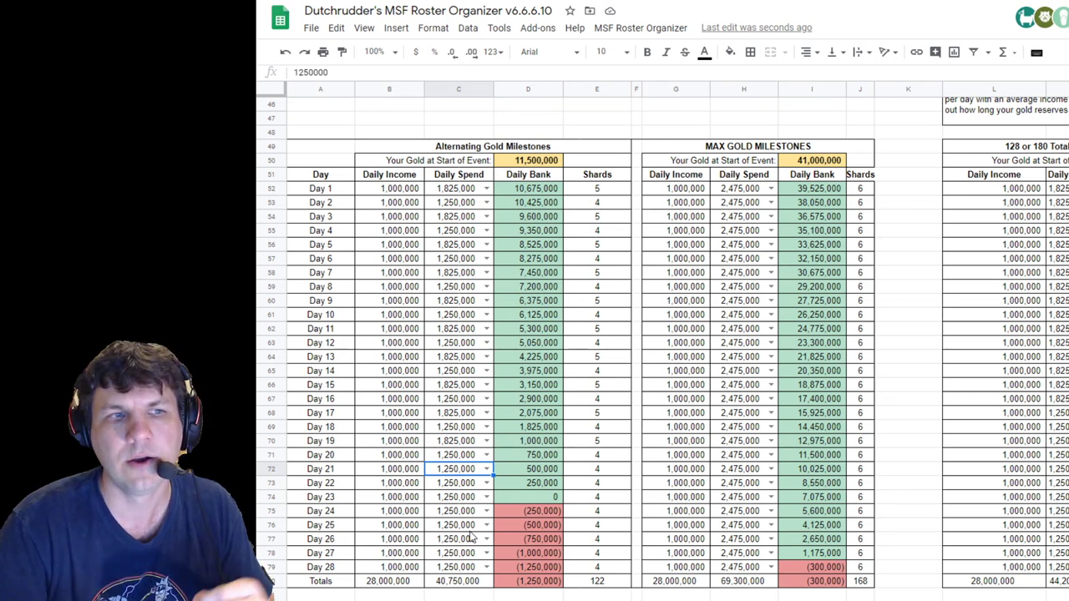
{"action": "left_click", "coordinate": [550, 164]}
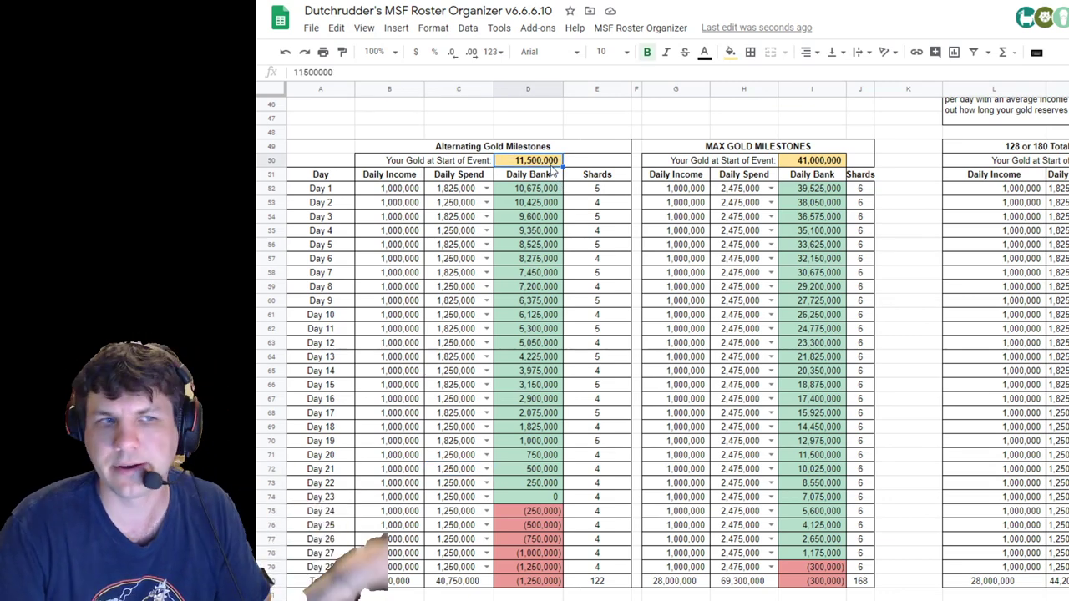
Compare the Day 1 and Day 2 spend, spend total and shard total in Alternating Gold Milestones with the MAX GOLD MILESTONES totals
{"action": "left_click", "coordinate": [463, 188]}
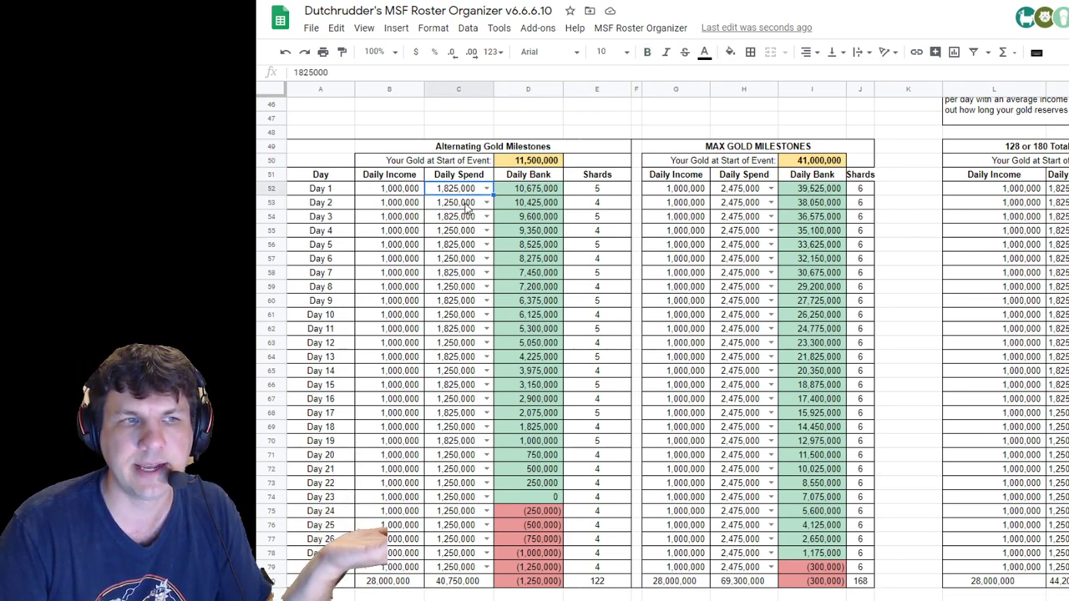
{"action": "left_click", "coordinate": [467, 206]}
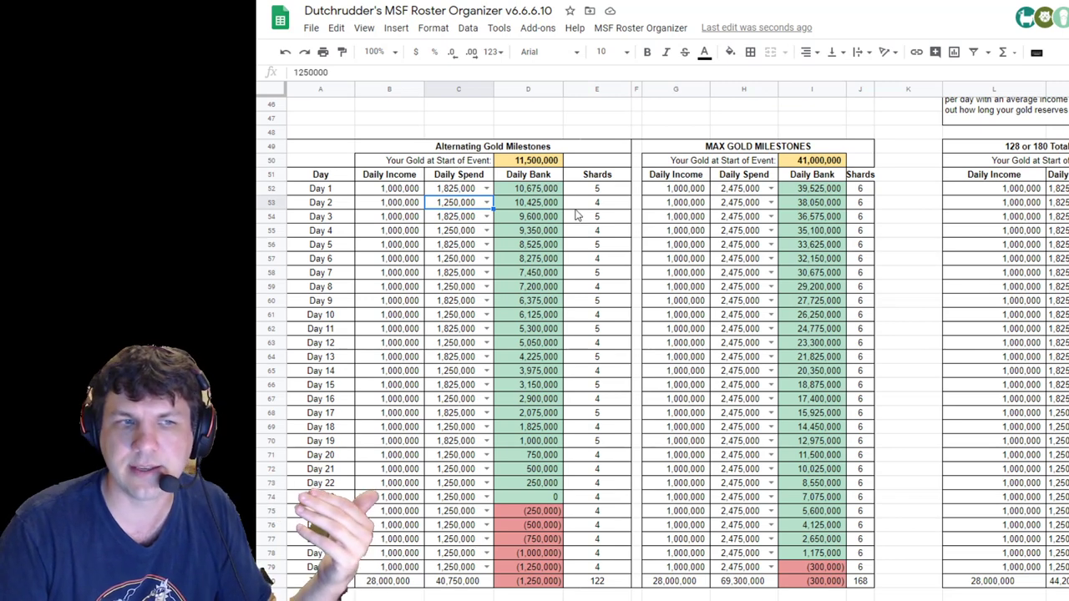
{"action": "left_click", "coordinate": [600, 581]}
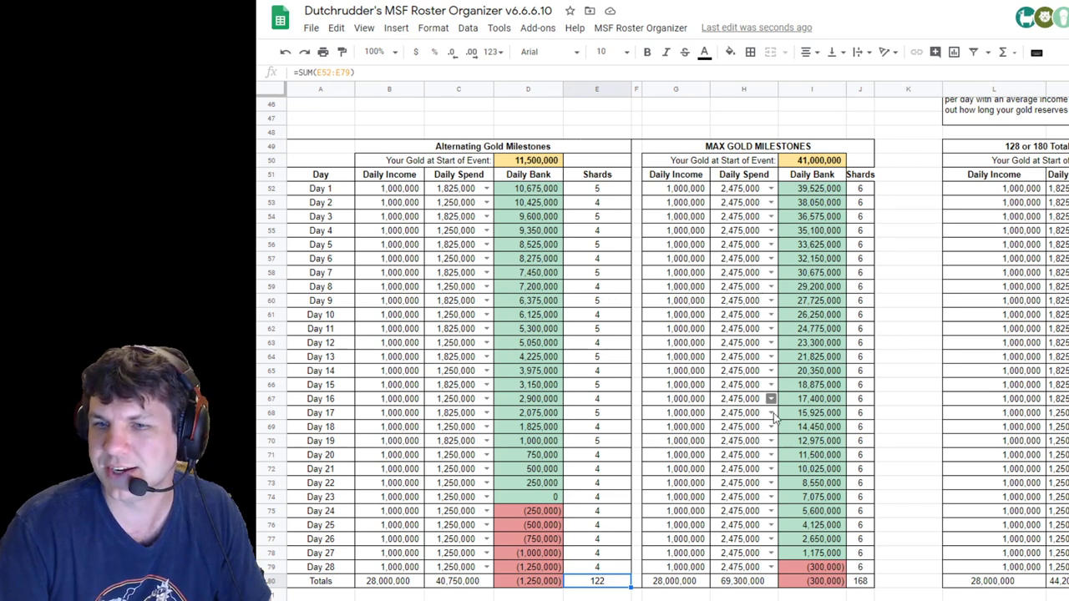
{"action": "scroll", "coordinate": [816, 555], "scroll_direction": "down", "scroll_amount": 1}
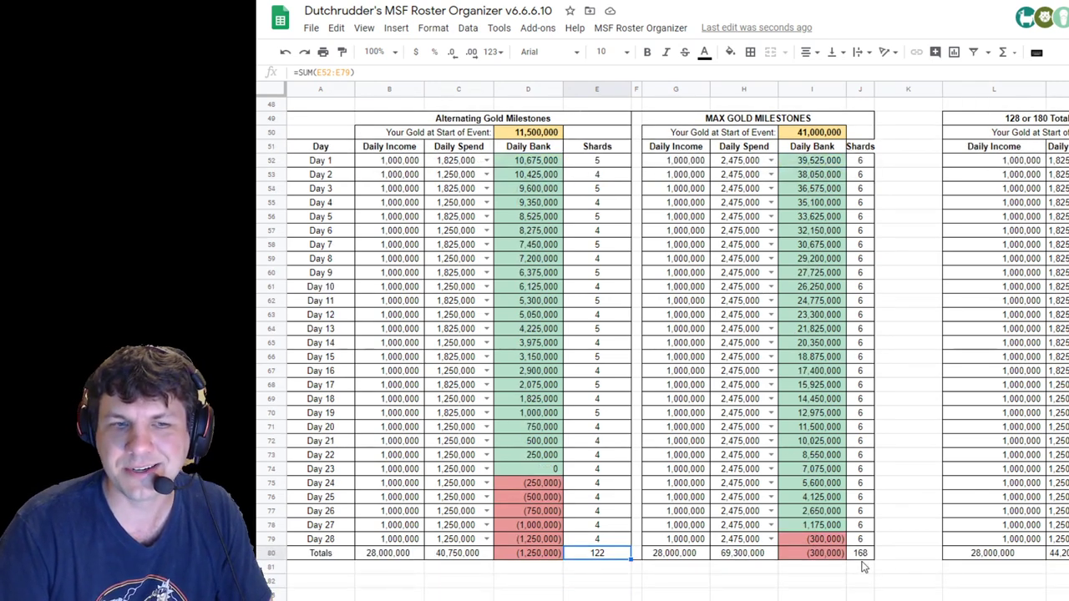
{"action": "left_click", "coordinate": [859, 554]}
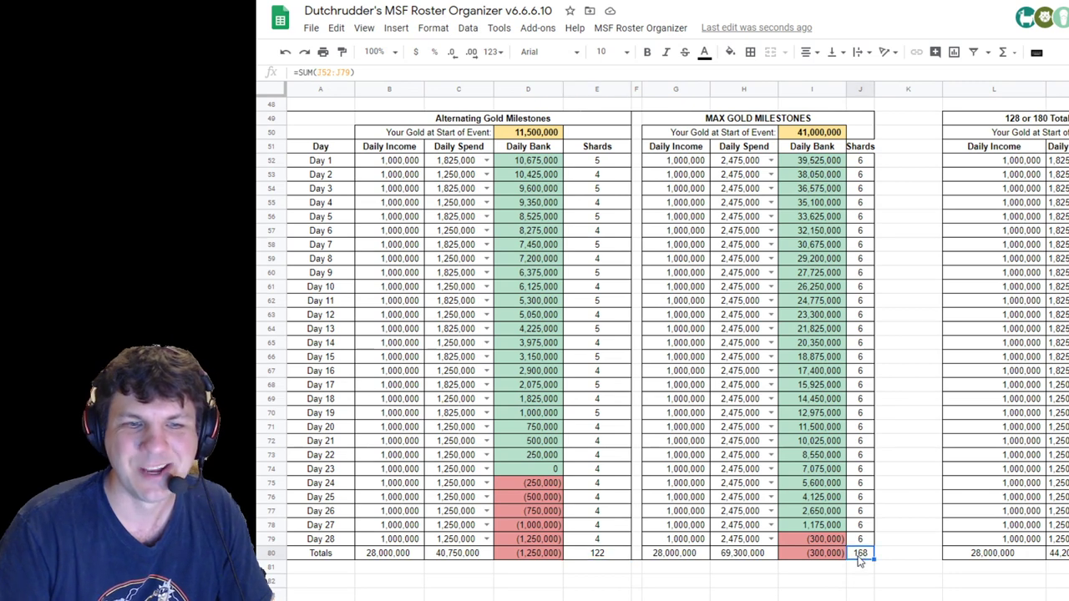
{"action": "left_click", "coordinate": [750, 553]}
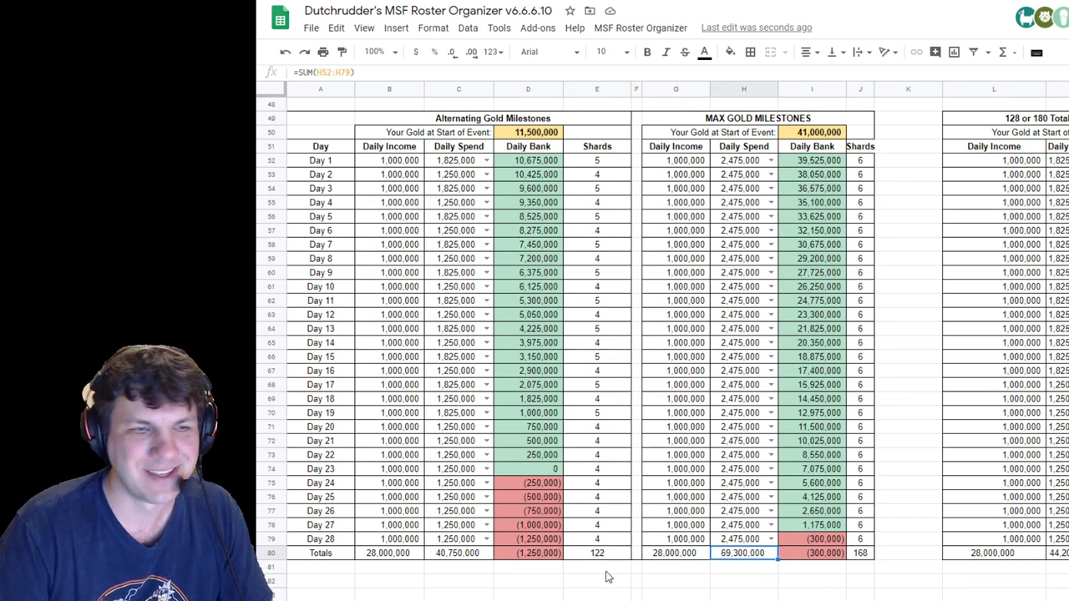
{"action": "left_click", "coordinate": [450, 555]}
{"action": "left_click", "coordinate": [743, 555]}
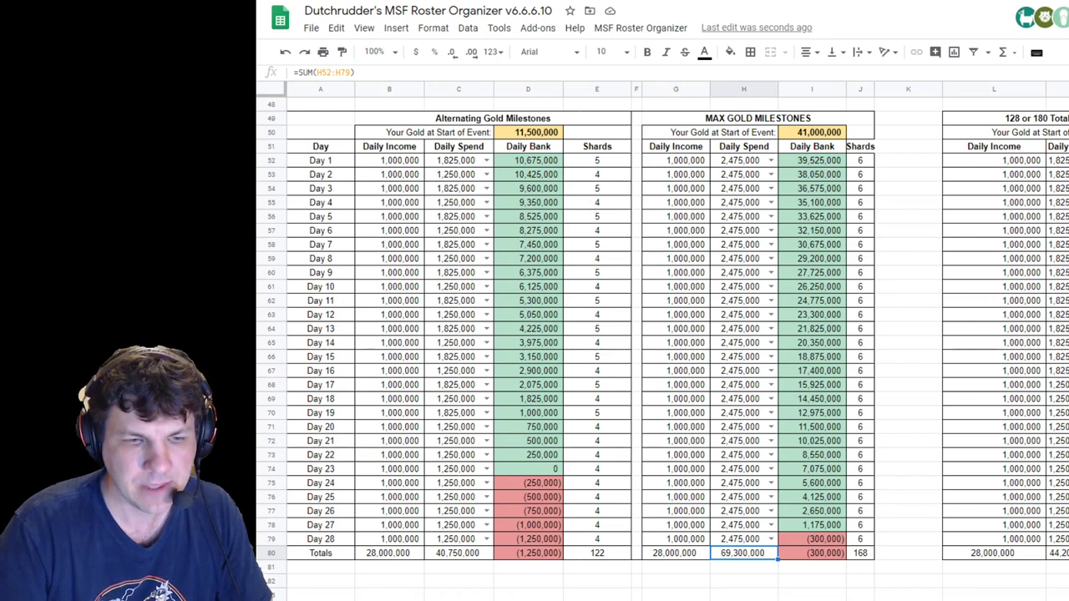
Examine the daily income and daily spend pattern across the 28 days in the 128 or 180 Total Shards Target table
{"action": "scroll", "coordinate": [747, 554], "scroll_direction": "right", "scroll_amount": 5}
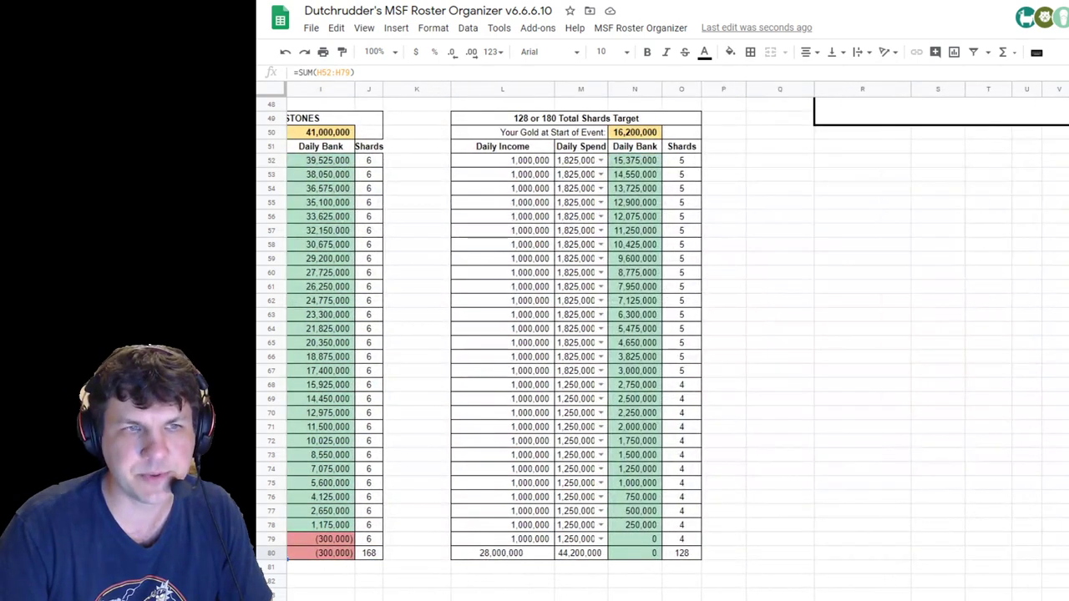
{"action": "scroll", "coordinate": [748, 555], "scroll_direction": "left", "scroll_amount": 2}
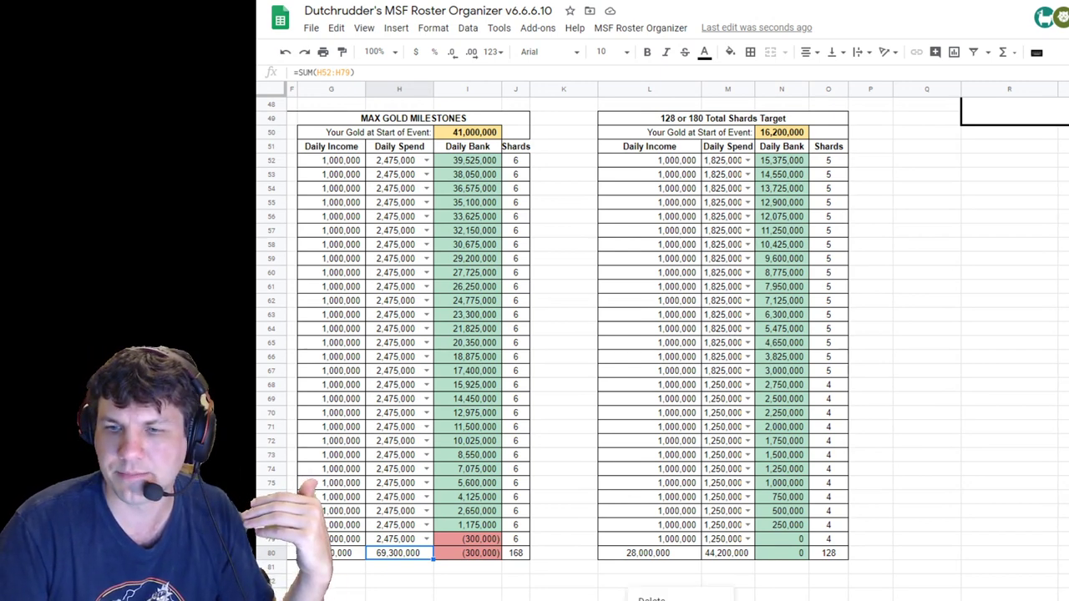
{"action": "scroll", "coordinate": [568, 334], "scroll_direction": "down", "scroll_amount": 3}
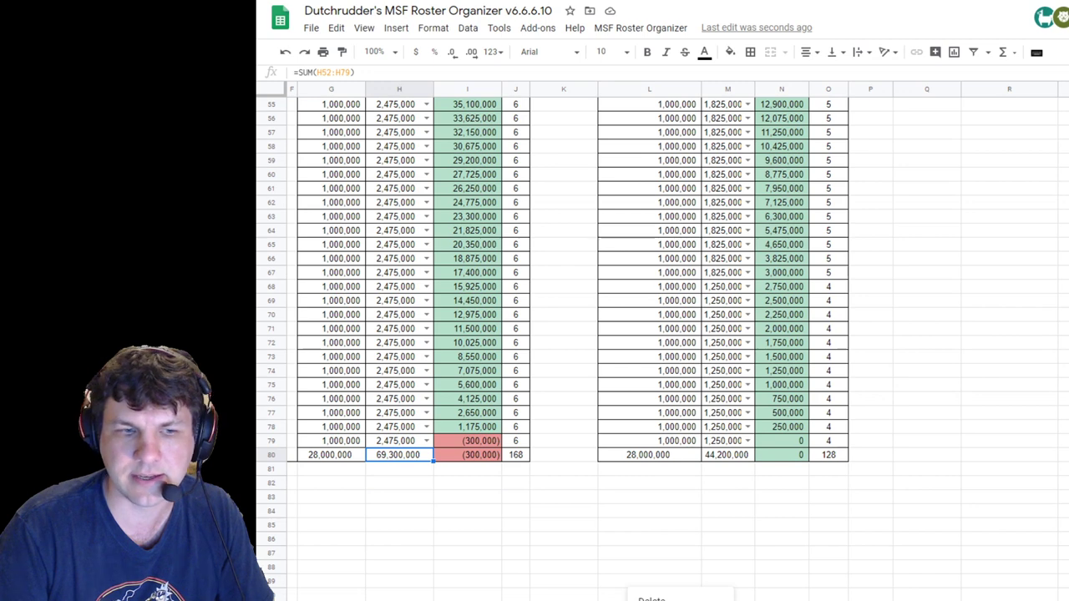
{"action": "scroll", "coordinate": [568, 334], "scroll_direction": "up", "scroll_amount": 3}
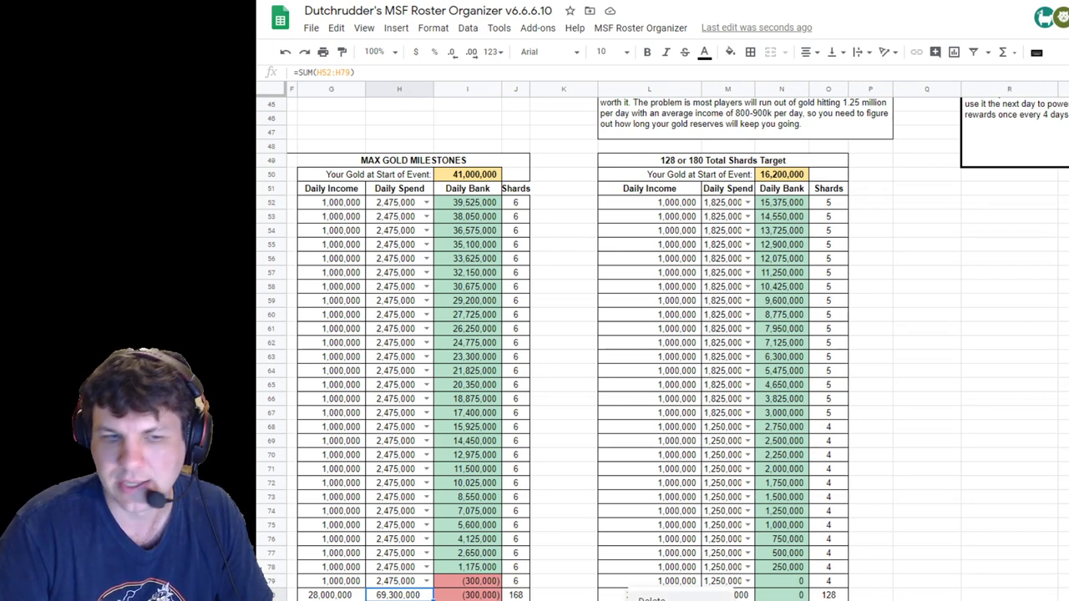
{"action": "left_click", "coordinate": [687, 483]}
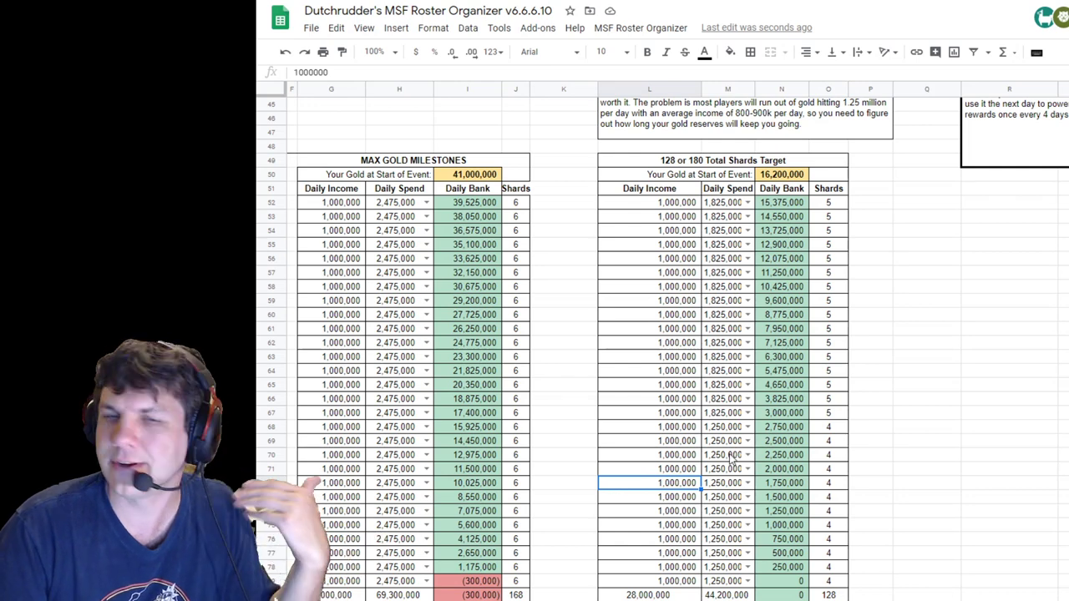
{"action": "left_click", "coordinate": [733, 401]}
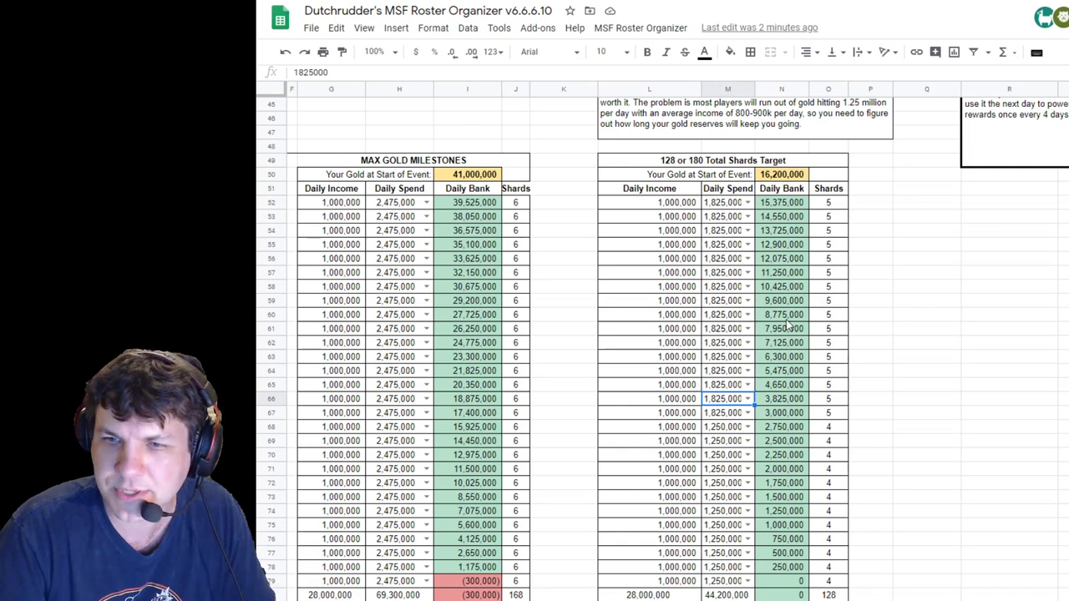
{"action": "scroll", "coordinate": [706, 305], "scroll_direction": "down", "scroll_amount": 2}
{"action": "scroll", "coordinate": [707, 296], "scroll_direction": "up", "scroll_amount": 1}
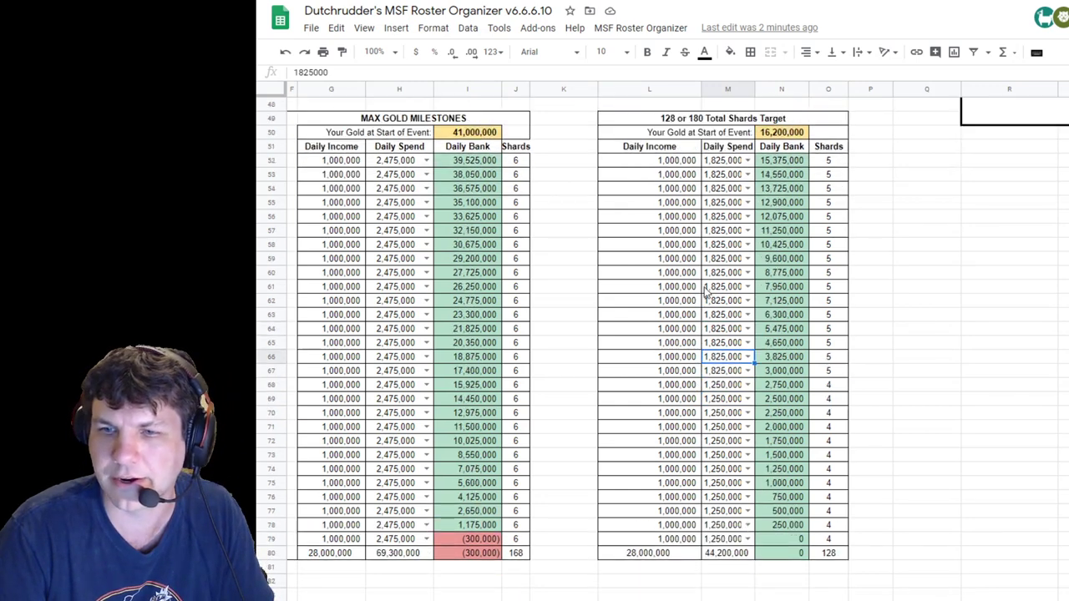
{"action": "left_click", "coordinate": [682, 122]}
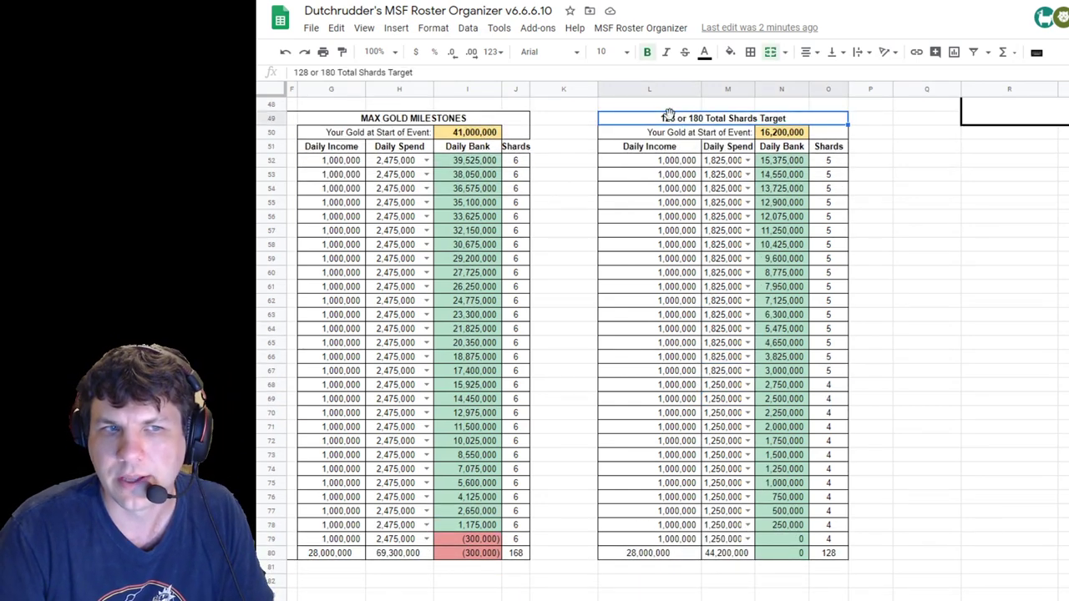
Check the 4 Week Cycle totals for Energy Shards and WW Shards in the Emma Shard Prediction table
{"action": "scroll", "coordinate": [584, 221], "scroll_direction": "up", "scroll_amount": 6}
{"action": "scroll", "coordinate": [503, 220], "scroll_direction": "up", "scroll_amount": 4}
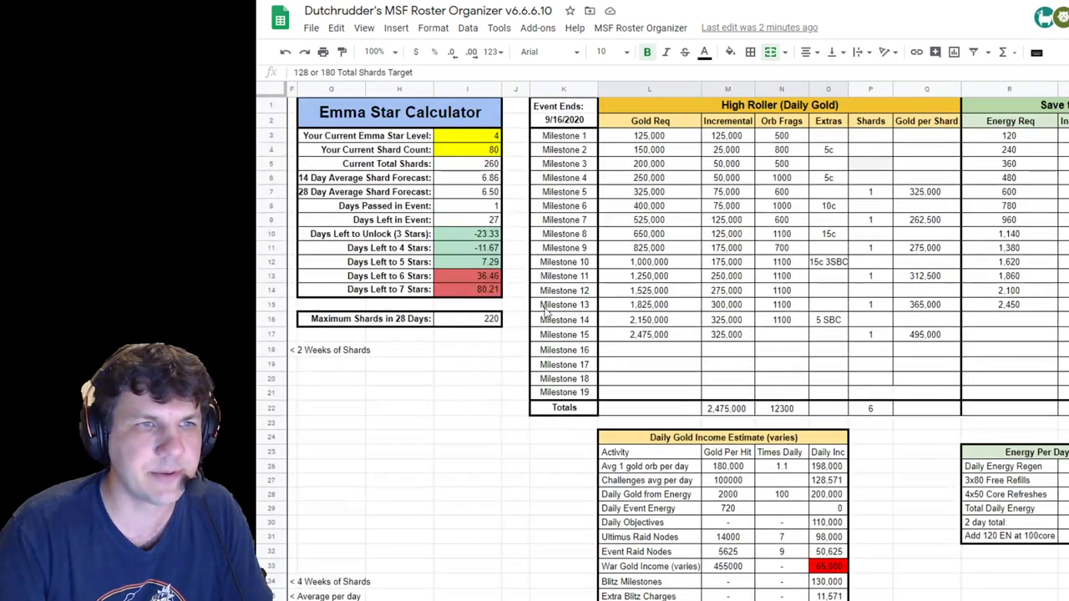
{"action": "scroll", "coordinate": [472, 364], "scroll_direction": "left", "scroll_amount": 5}
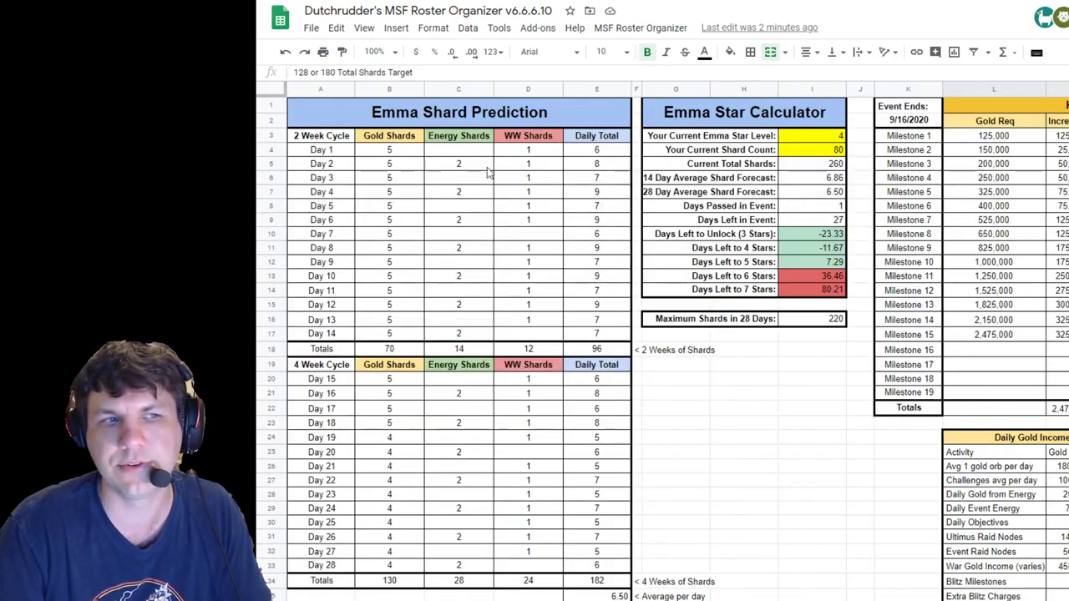
{"action": "left_click", "coordinate": [486, 589]}
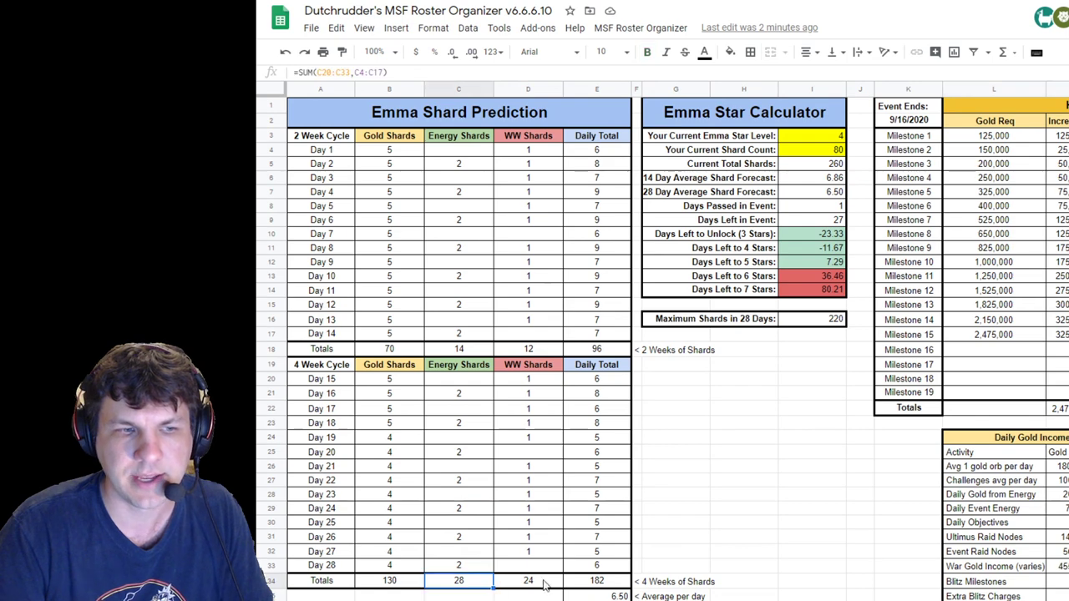
{"action": "left_click", "coordinate": [543, 585]}
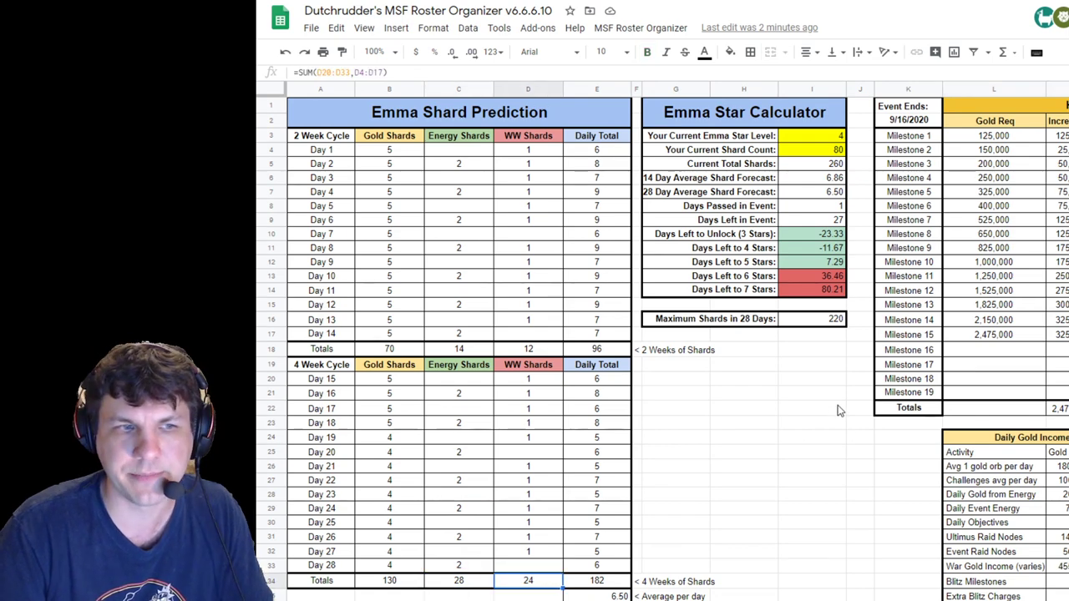
Check the gold at the start of the event and the shard total in the 128 or 180 Total Shards Target table
{"action": "scroll", "coordinate": [843, 418], "scroll_direction": "down", "scroll_amount": 7}
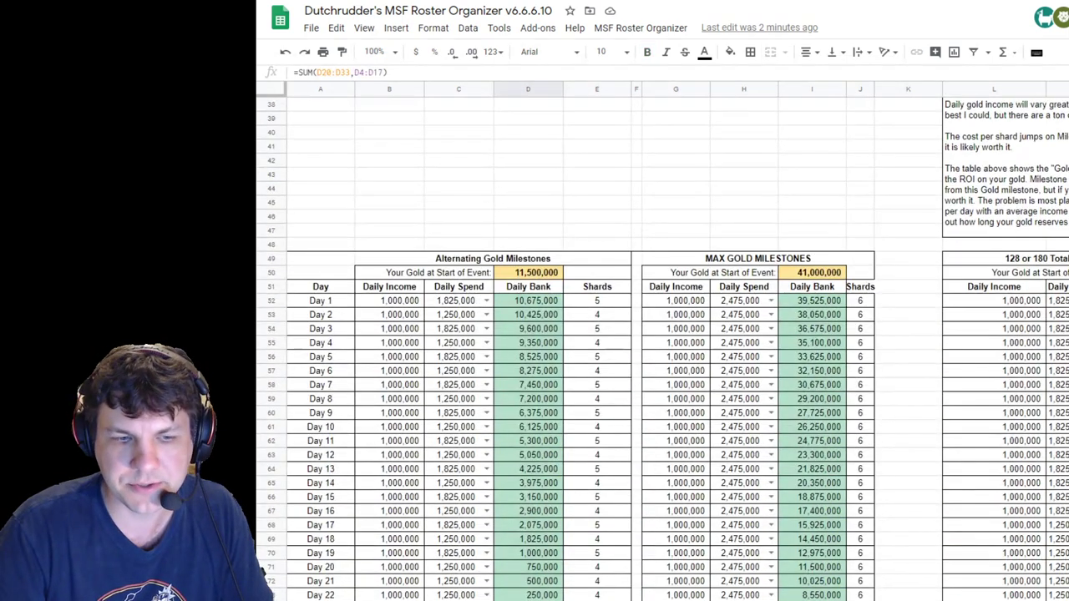
{"action": "scroll", "coordinate": [660, 376], "scroll_direction": "right", "scroll_amount": 5}
{"action": "scroll", "coordinate": [660, 375], "scroll_direction": "down", "scroll_amount": 4}
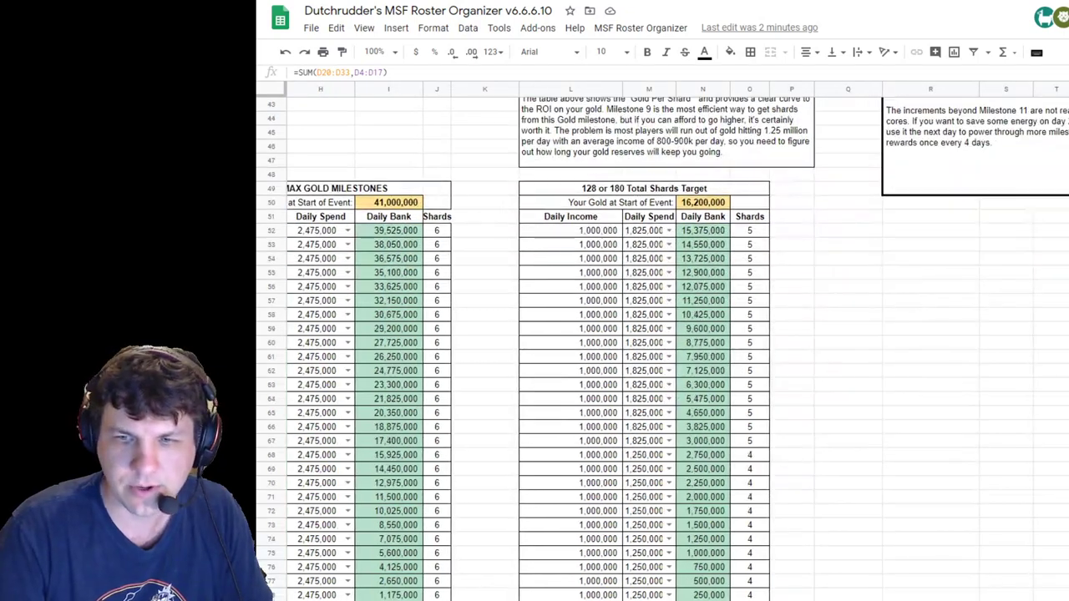
{"action": "scroll", "coordinate": [758, 518], "scroll_direction": "up", "scroll_amount": 1}
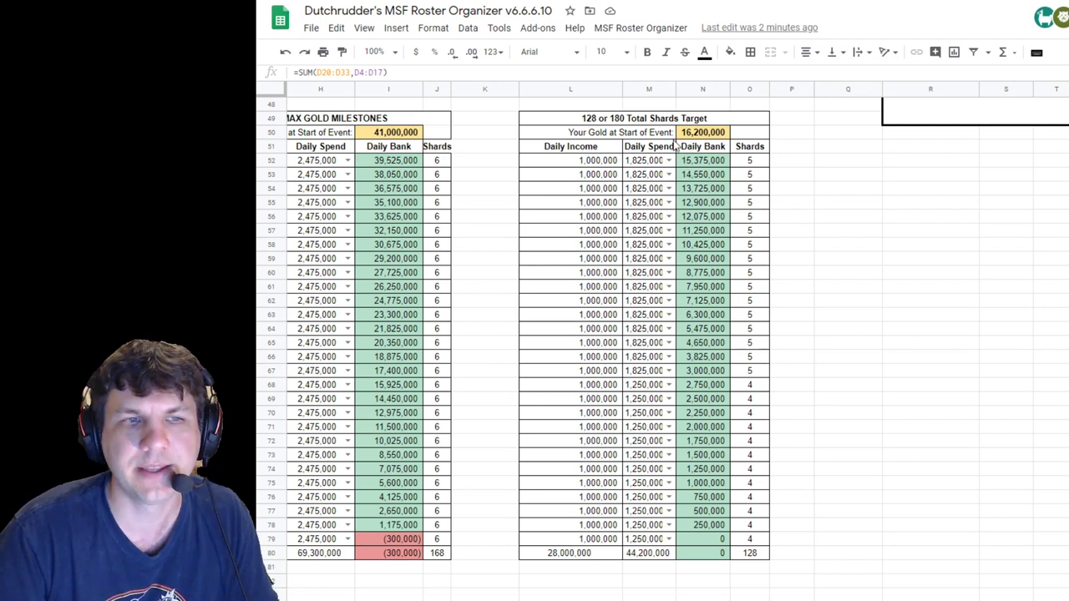
{"action": "left_click", "coordinate": [693, 134]}
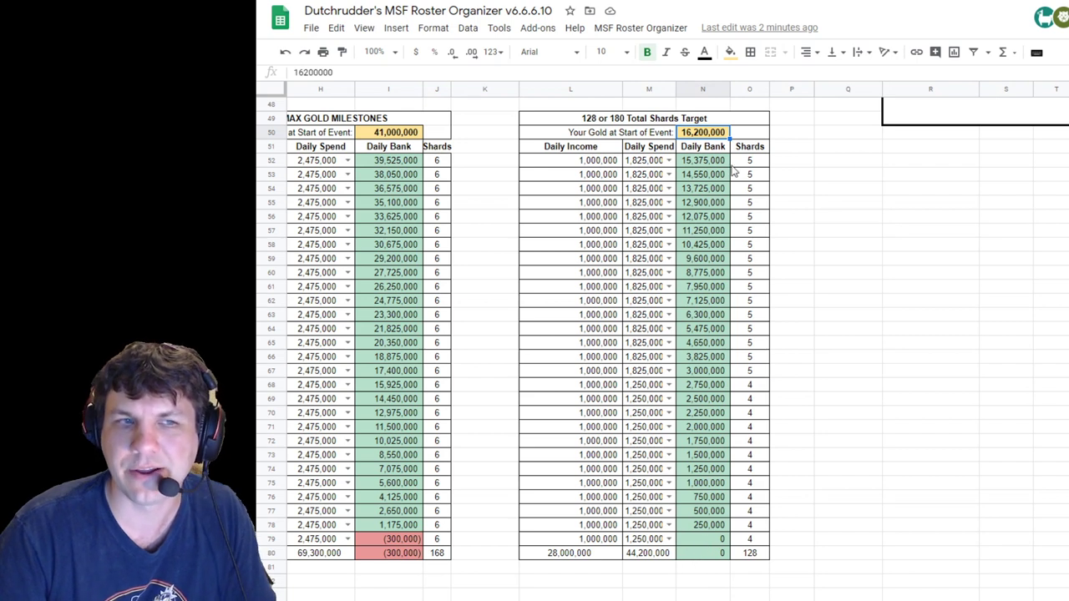
{"action": "left_click", "coordinate": [746, 555]}
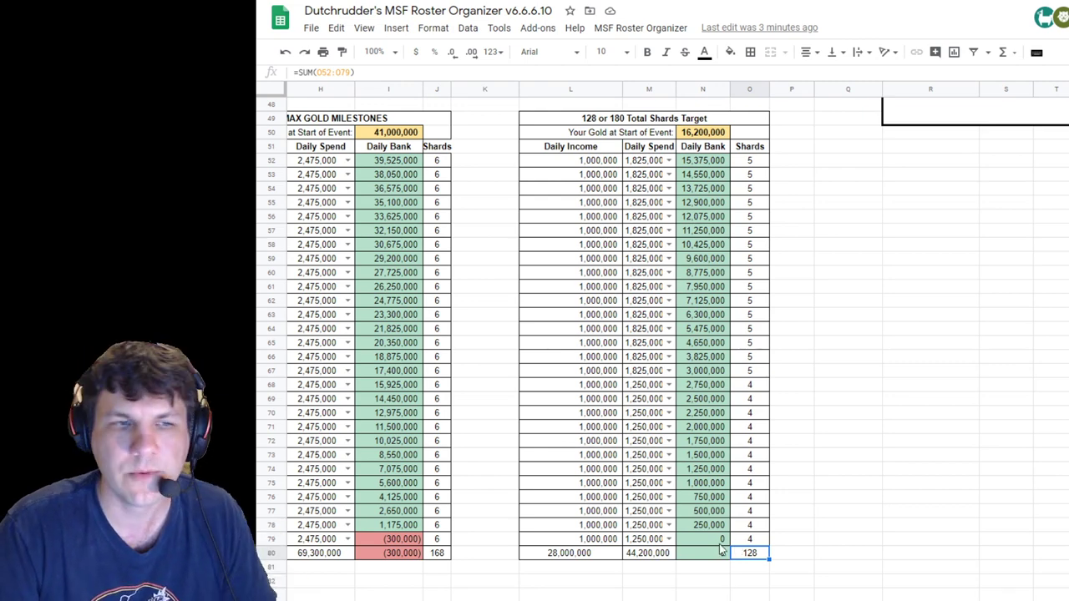
Review the daily spend for Days 1 to 3, the total spend and the final bank balance in Alternating Gold Milestones
{"action": "scroll", "coordinate": [801, 565], "scroll_direction": "left", "scroll_amount": 10}
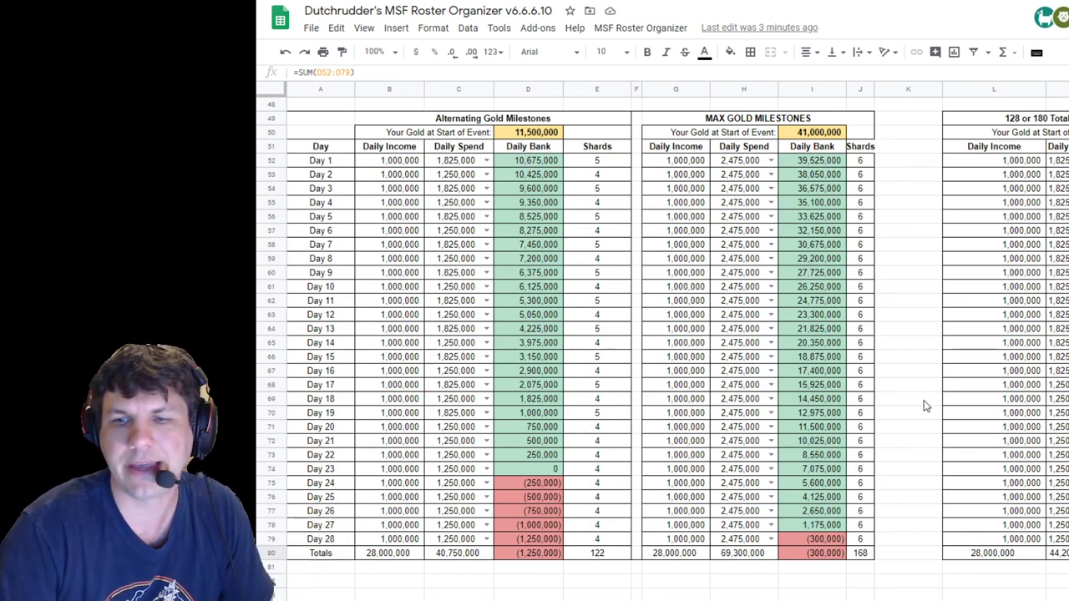
{"action": "left_click", "coordinate": [458, 164]}
{"action": "left_click", "coordinate": [450, 177]}
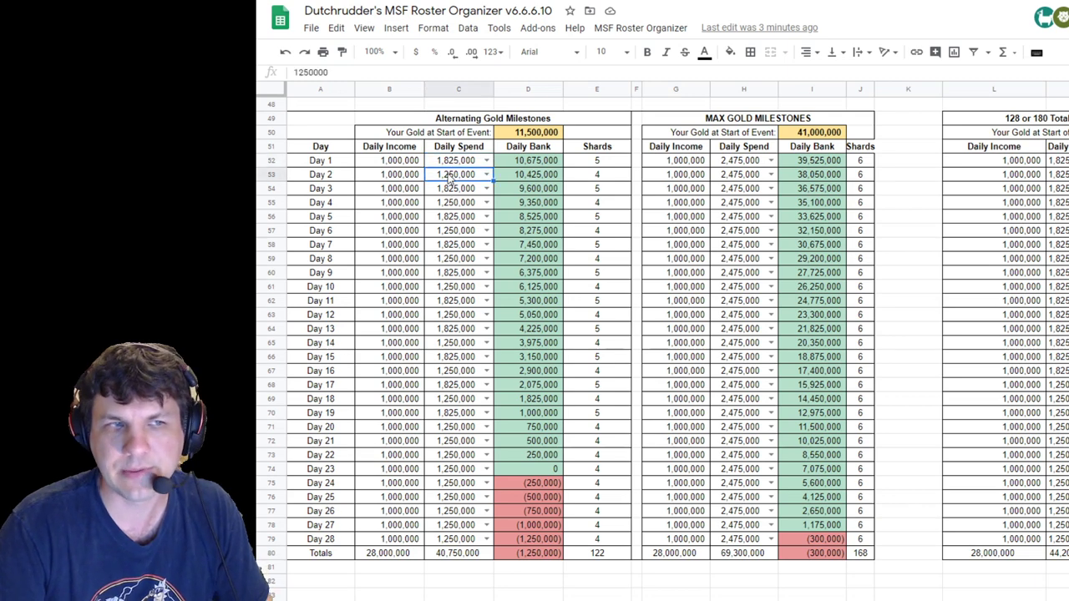
{"action": "left_click", "coordinate": [454, 193]}
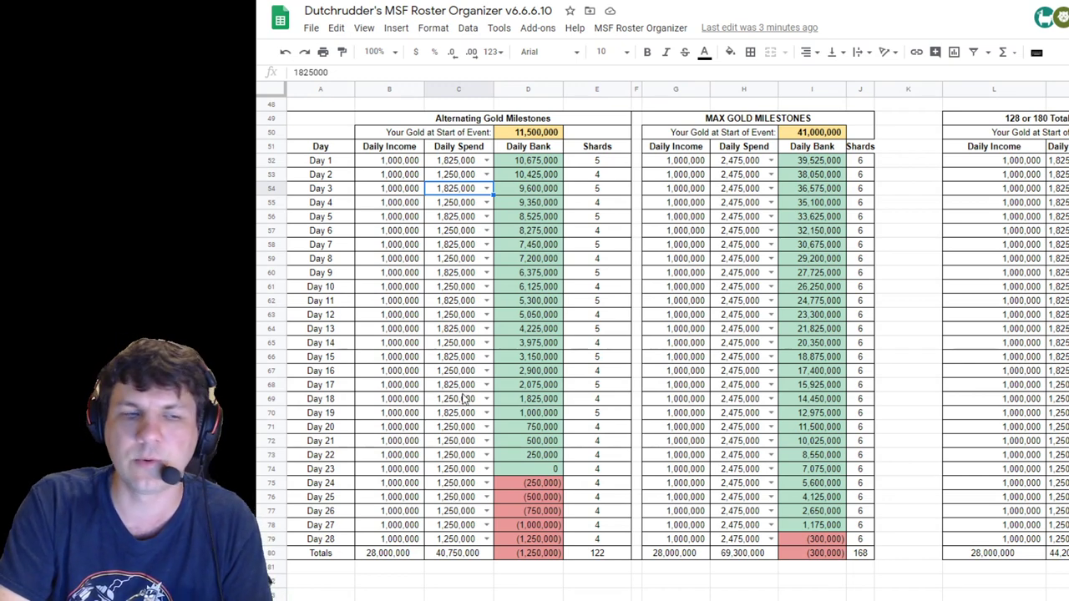
{"action": "left_click", "coordinate": [455, 553]}
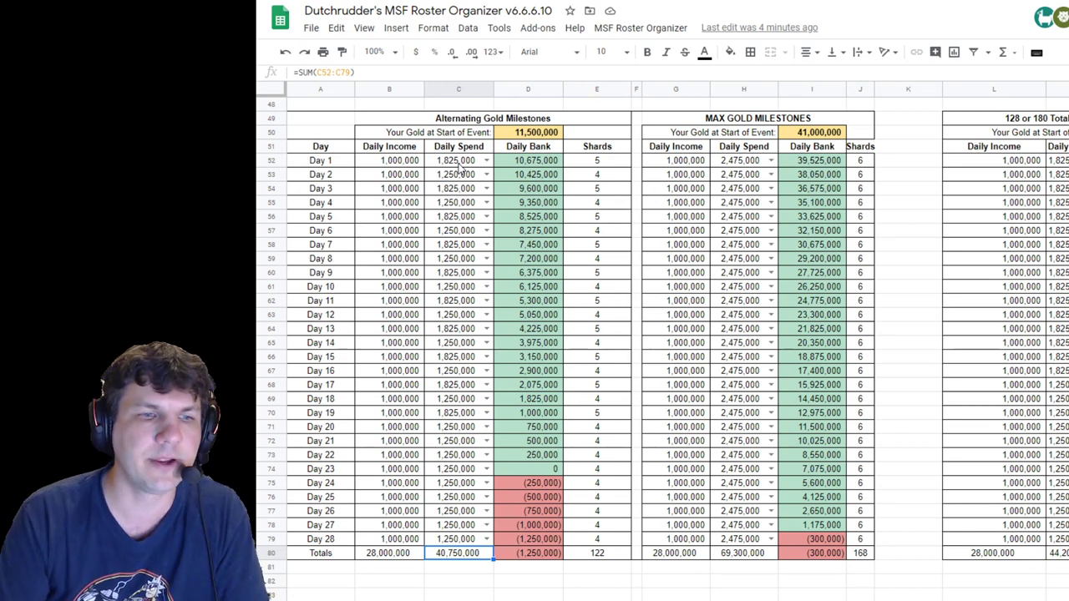
{"action": "left_click", "coordinate": [551, 558]}
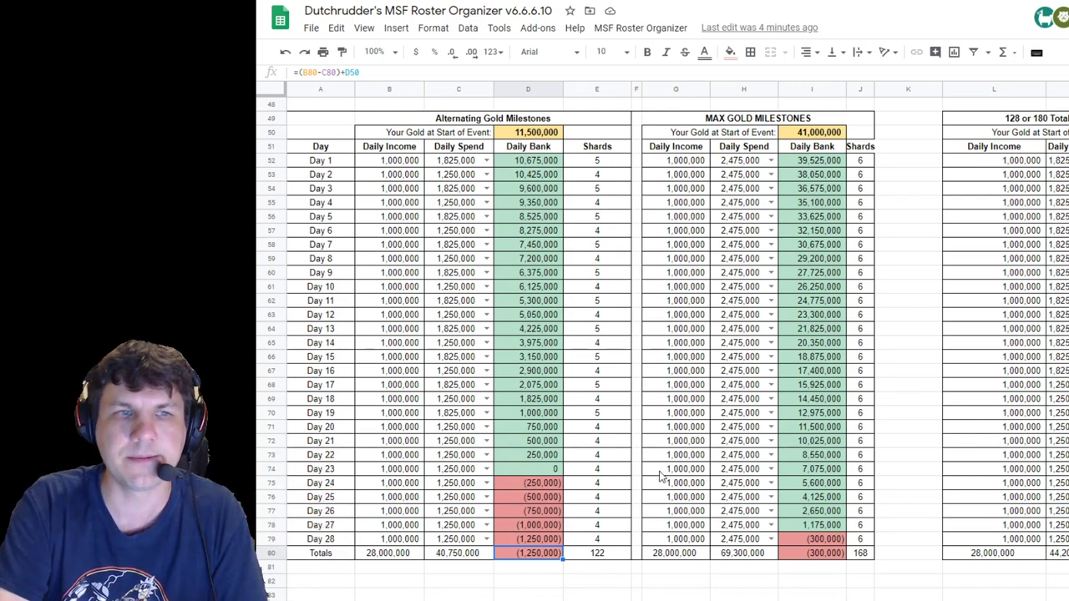
Inspect the star level, shard count, total shards and 14-day average forecast cells in the Emma Star Calculator
{"action": "scroll", "coordinate": [660, 476], "scroll_direction": "up", "scroll_amount": 10}
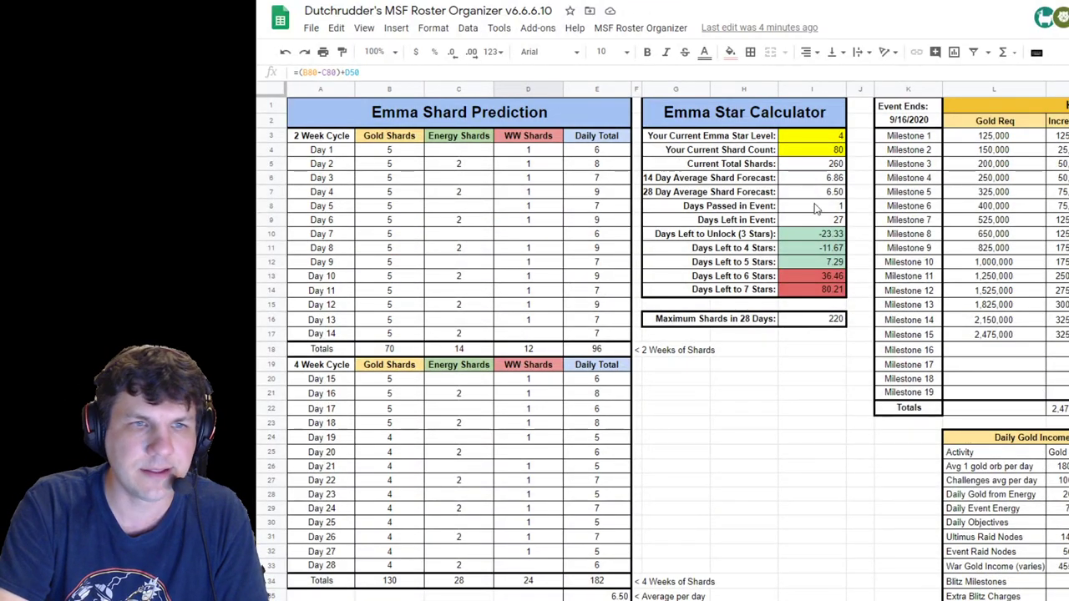
{"action": "left_click", "coordinate": [834, 151]}
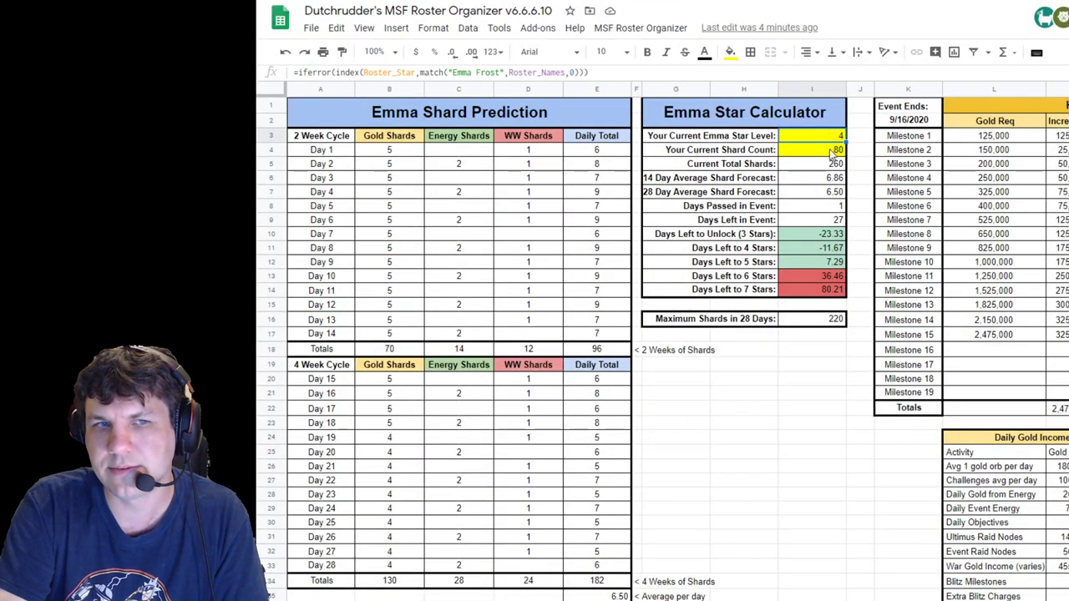
{"action": "left_click", "coordinate": [834, 141]}
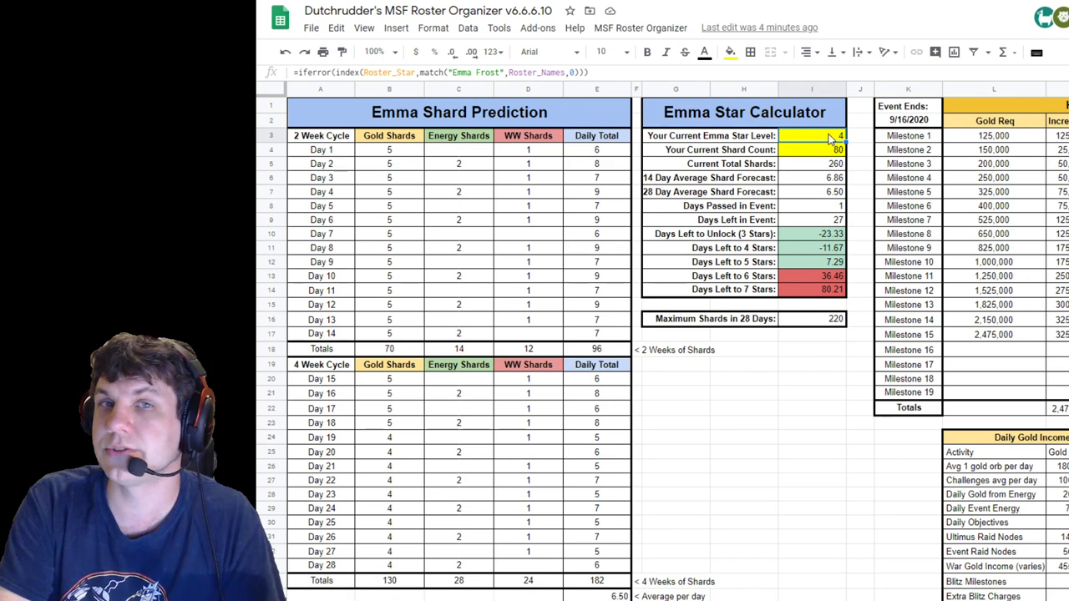
{"action": "left_click", "coordinate": [838, 149]}
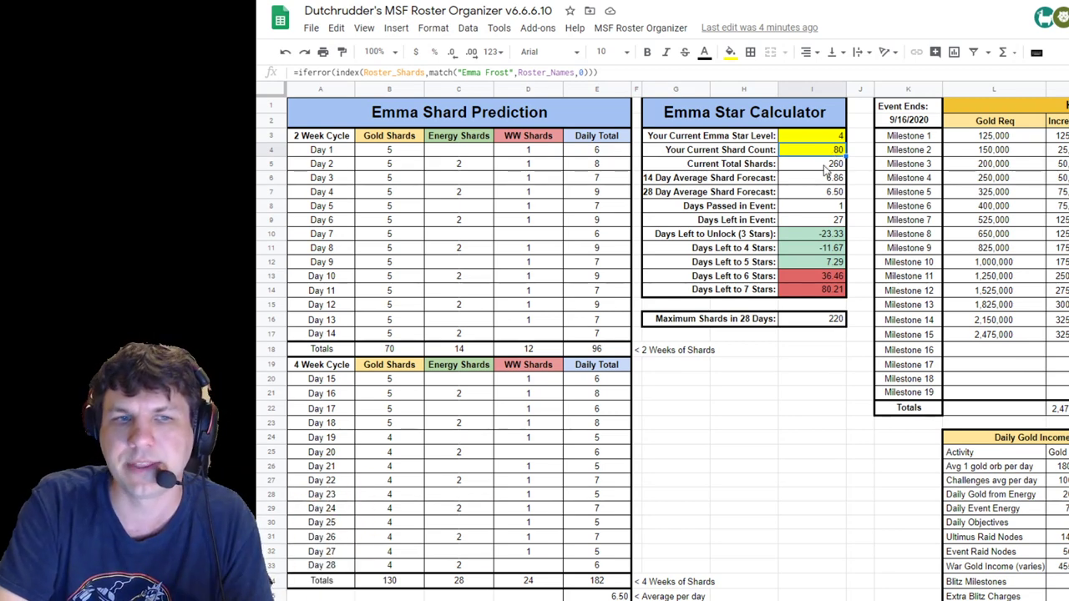
{"action": "left_click", "coordinate": [825, 166]}
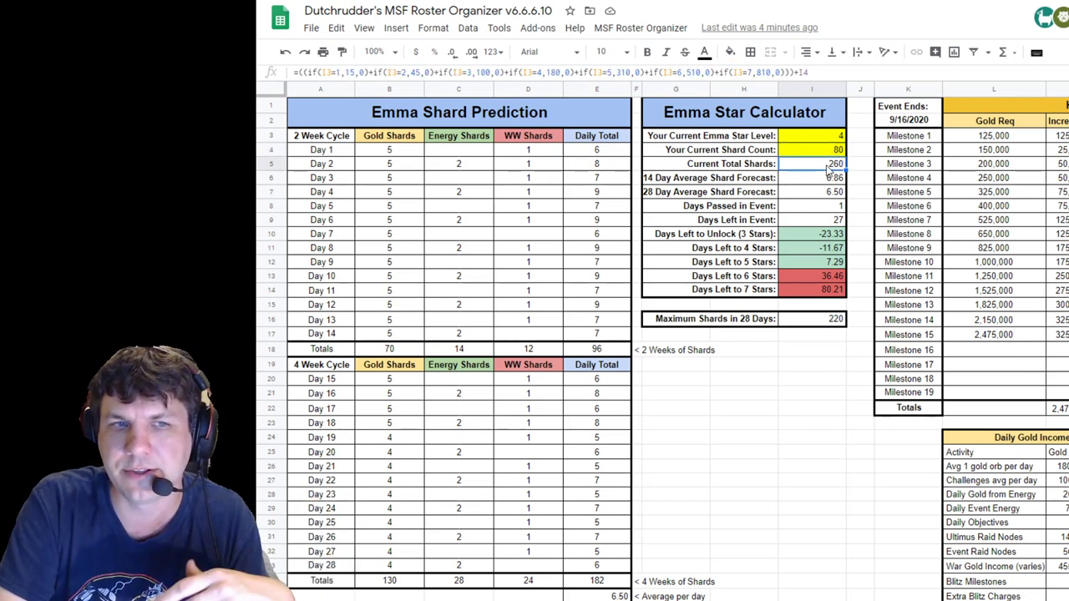
{"action": "left_click", "coordinate": [814, 178]}
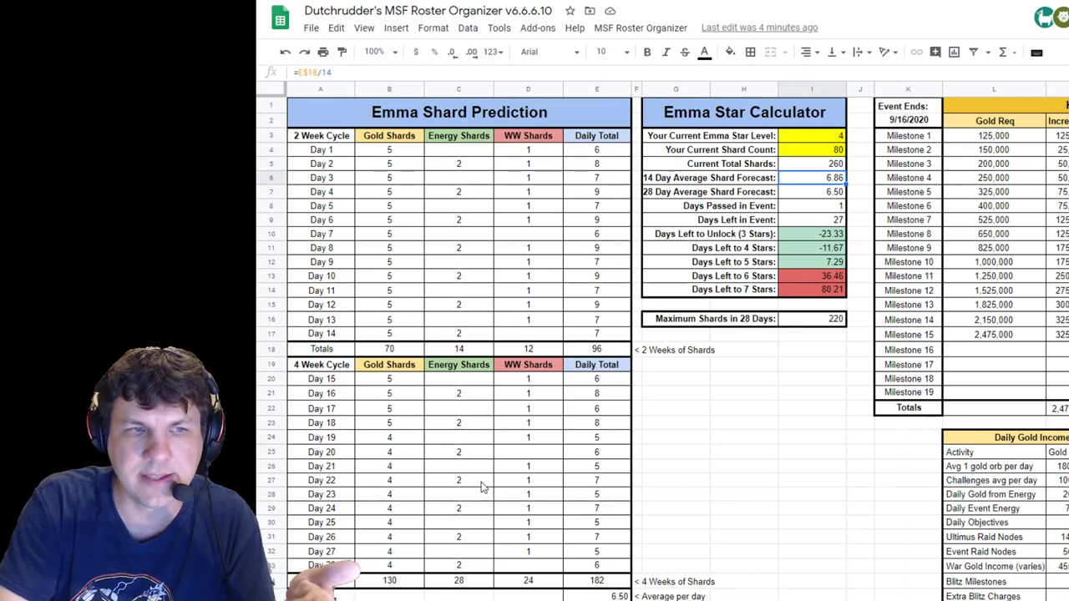
Inspect the 28-day average shard forecast and the days left to unlock, 4, 5 and 6 stars in the Emma Star Calculator
{"action": "left_click", "coordinate": [812, 193]}
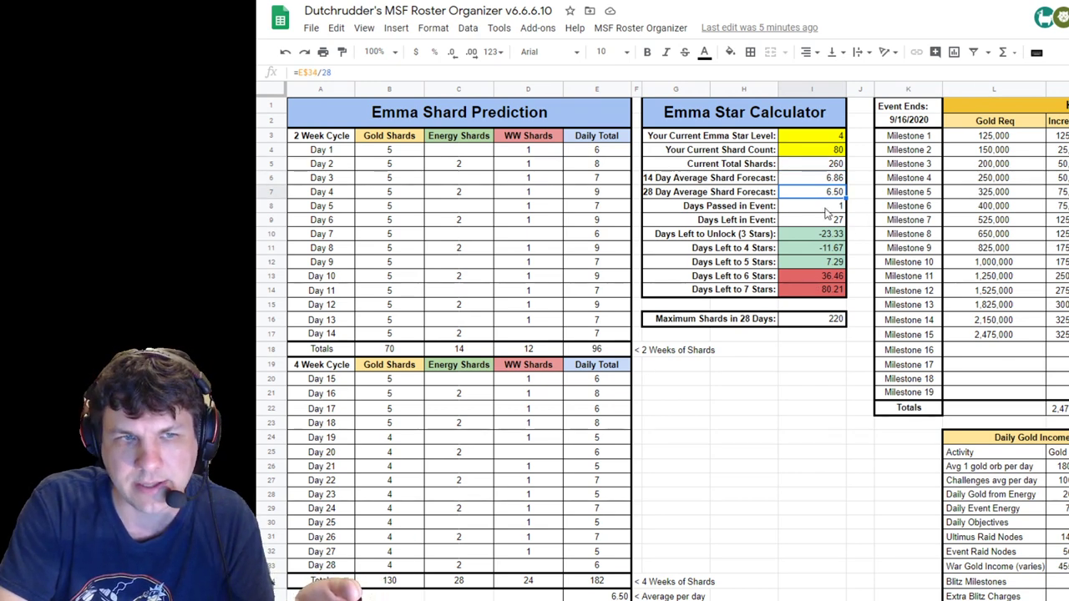
{"action": "left_click", "coordinate": [818, 238]}
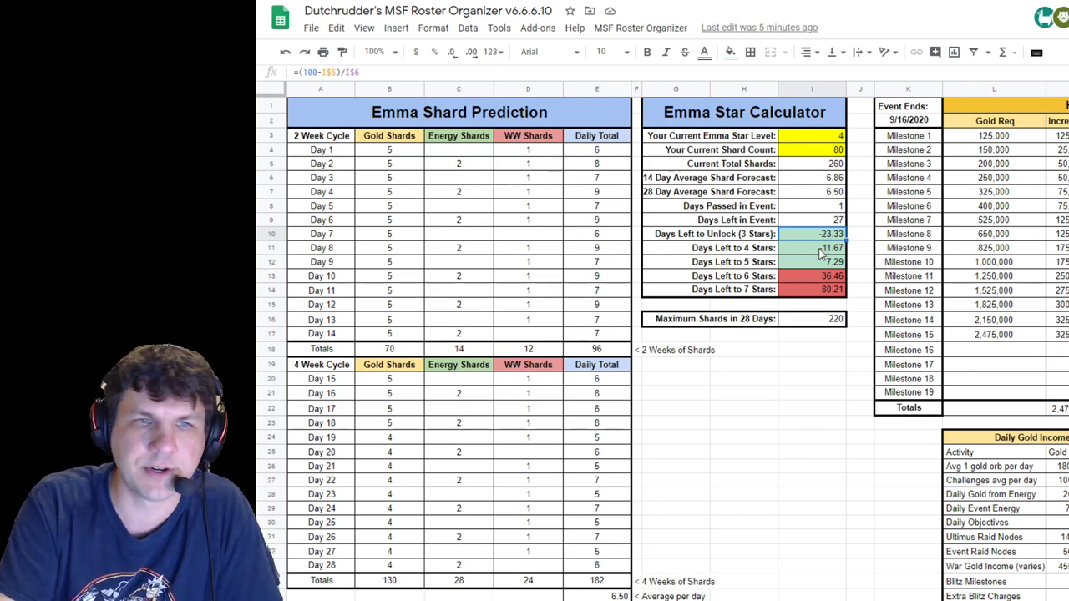
{"action": "left_click", "coordinate": [821, 253]}
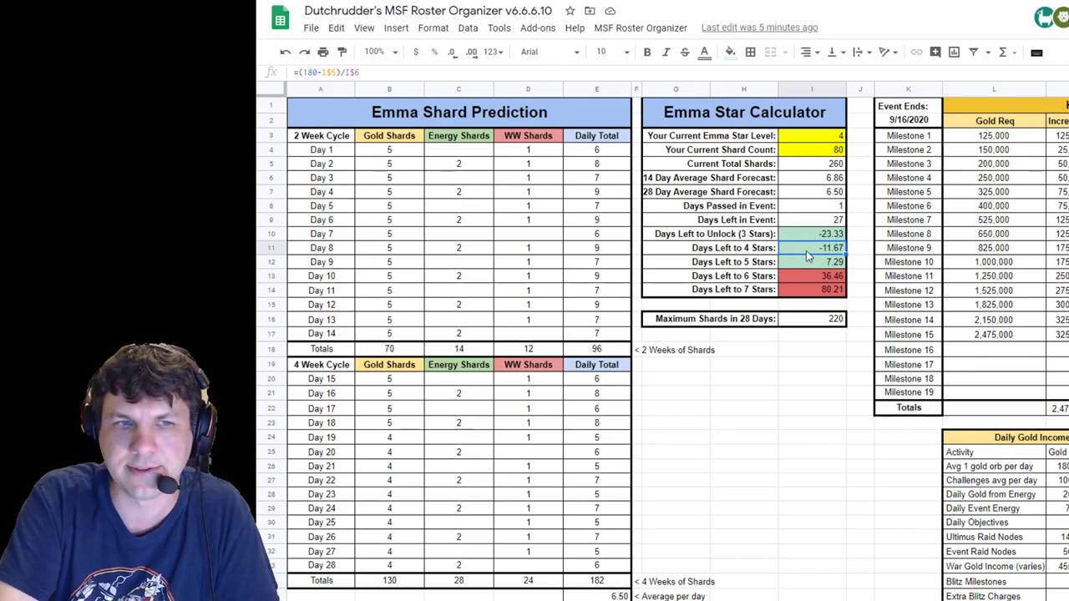
{"action": "left_click", "coordinate": [819, 263]}
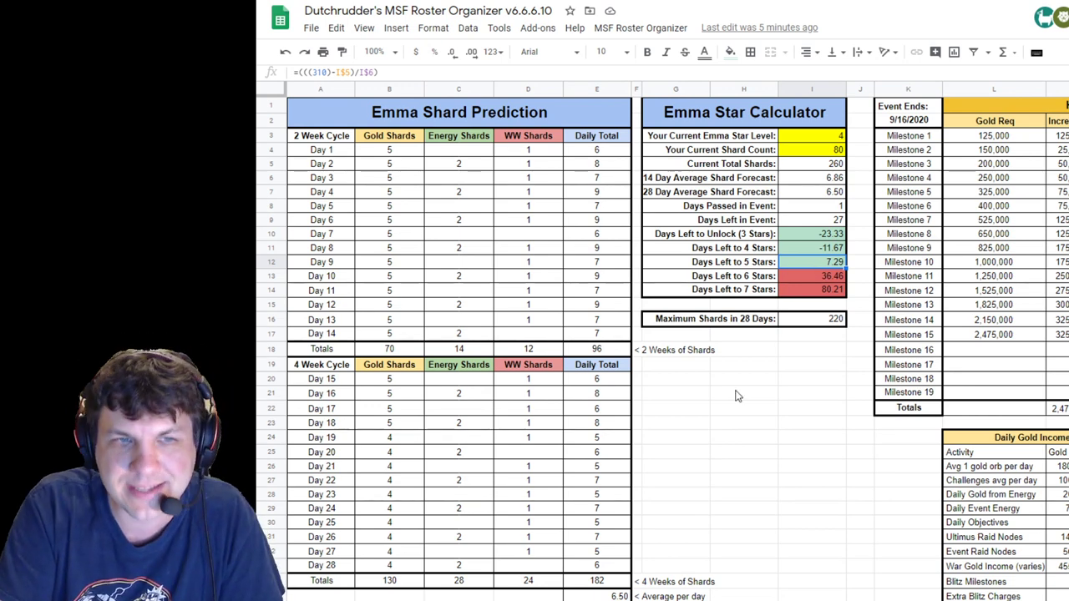
{"action": "left_click", "coordinate": [831, 279]}
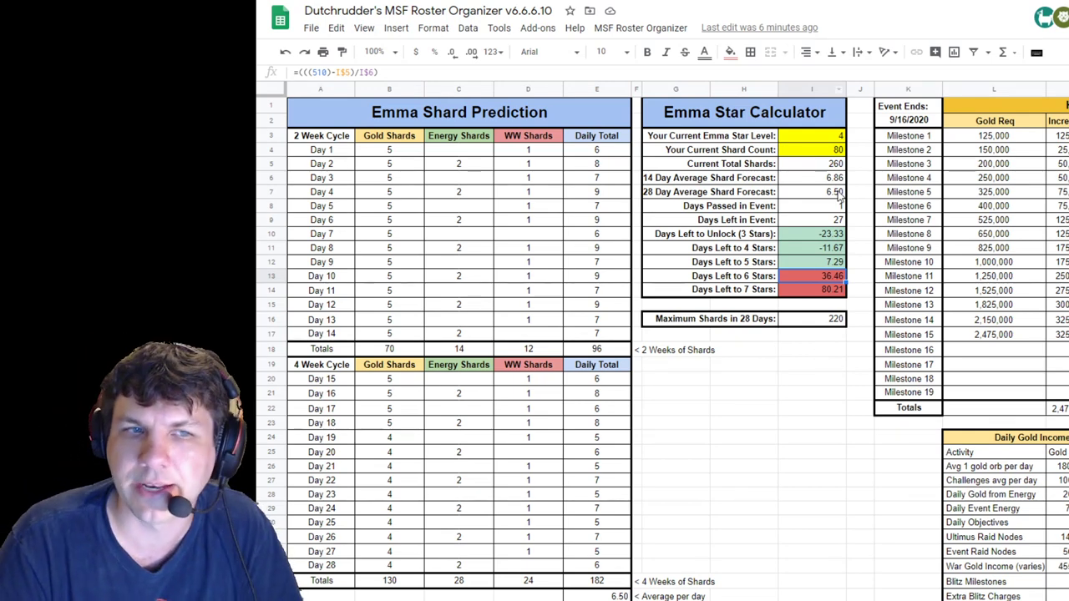
Inspect the current star level, current shard count and Maximum Shards in 28 Days cells in the Emma Star Calculator
{"action": "left_click", "coordinate": [827, 137]}
{"action": "left_click", "coordinate": [825, 152]}
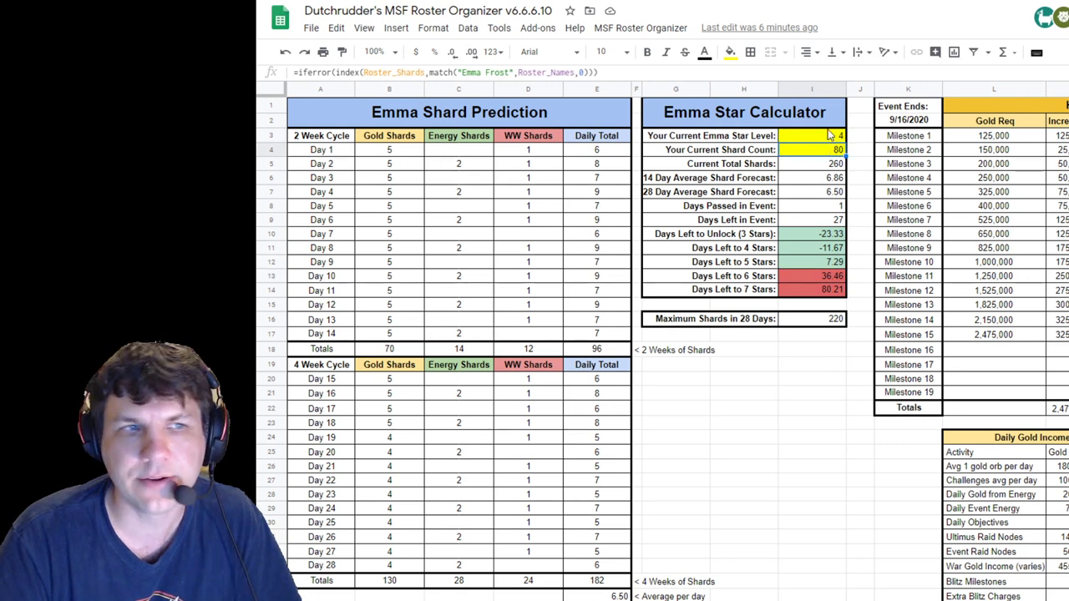
{"action": "left_click", "coordinate": [830, 135]}
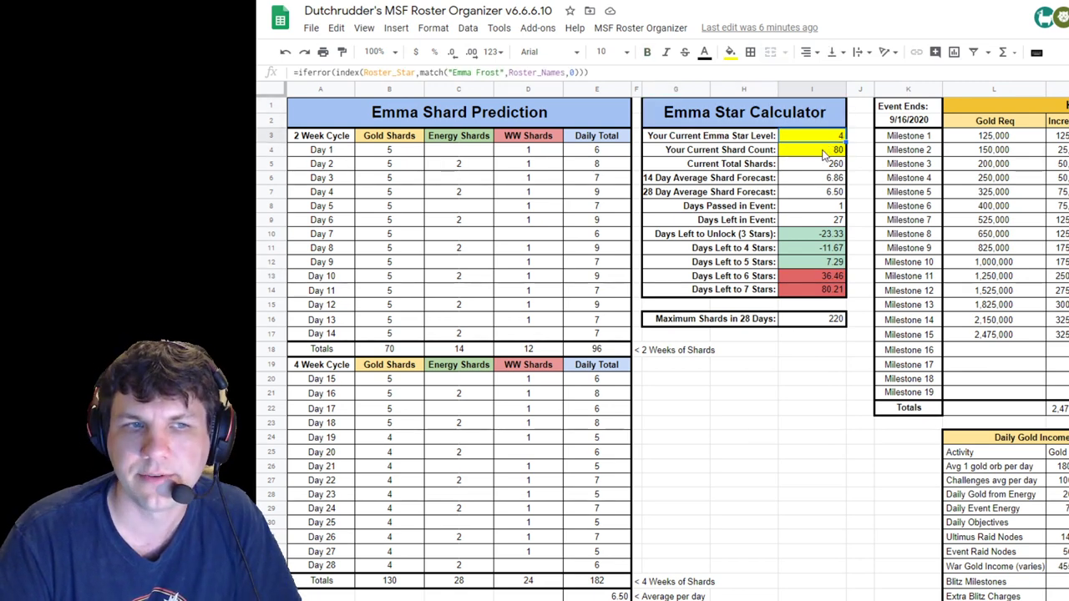
{"action": "left_click", "coordinate": [826, 152]}
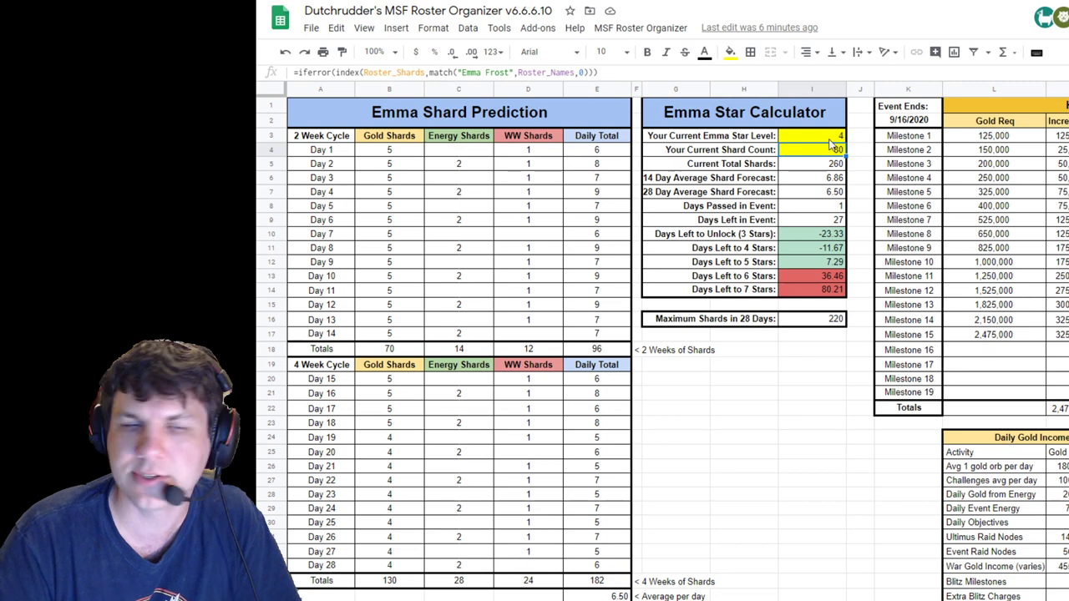
{"action": "left_click", "coordinate": [823, 325]}
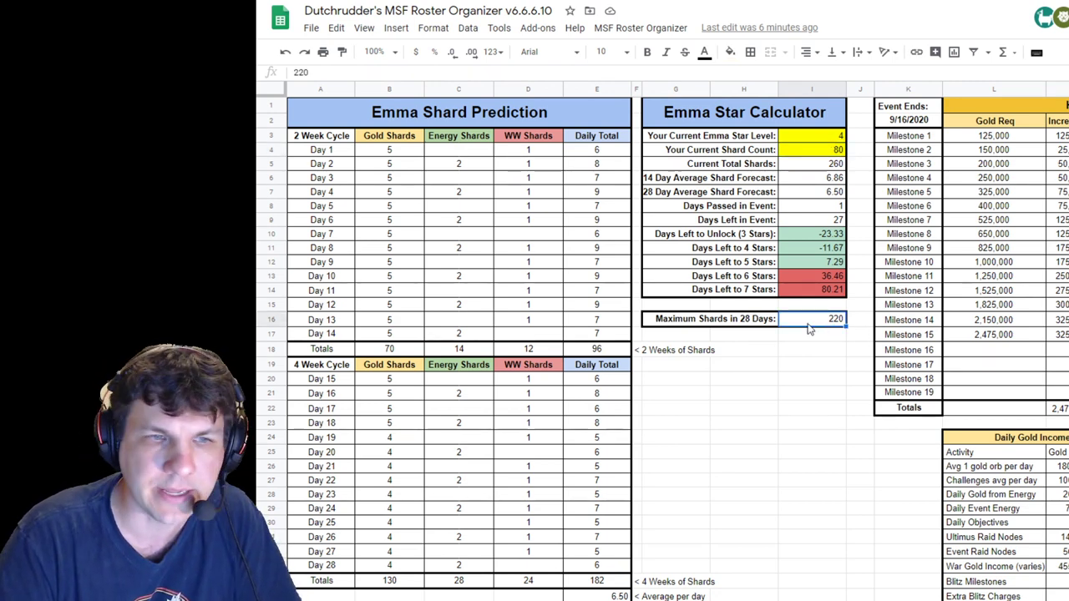
{"action": "left_click", "coordinate": [704, 325]}
{"action": "left_click", "coordinate": [810, 326]}
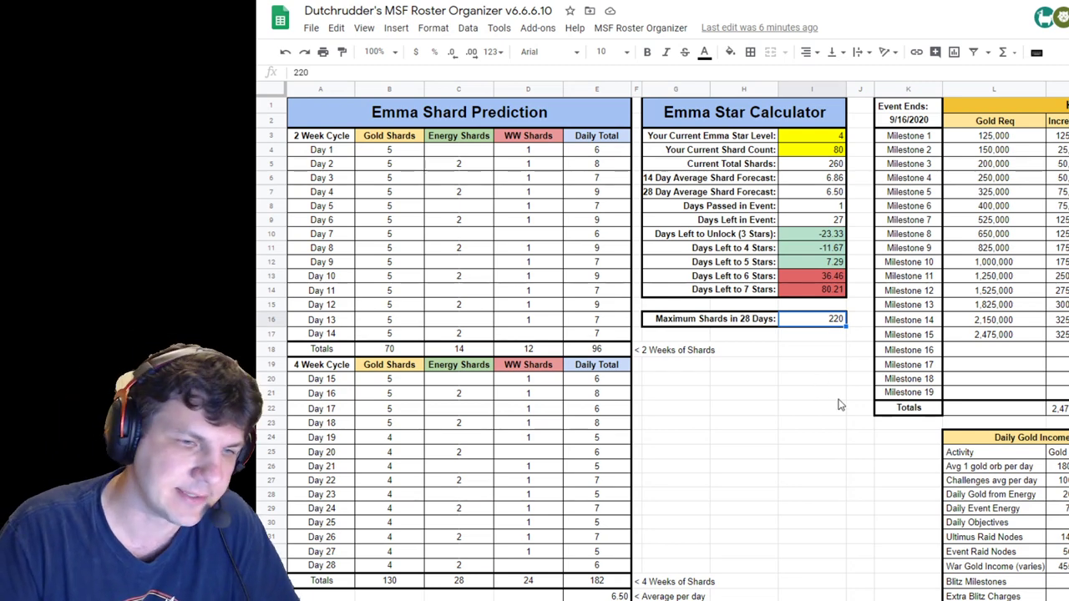
Review the Daily Gold Income Estimate table, checking war gold per hit and the daily income from orbs, energy, objectives and event raids
{"action": "scroll", "coordinate": [827, 526], "scroll_direction": "down", "scroll_amount": 2}
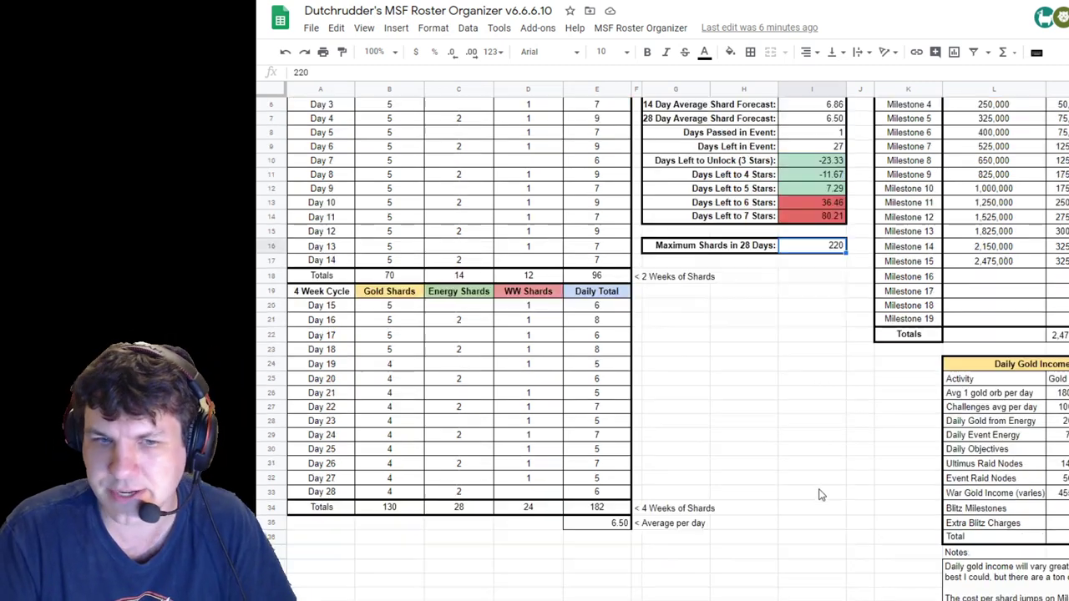
{"action": "scroll", "coordinate": [820, 494], "scroll_direction": "down", "scroll_amount": 3}
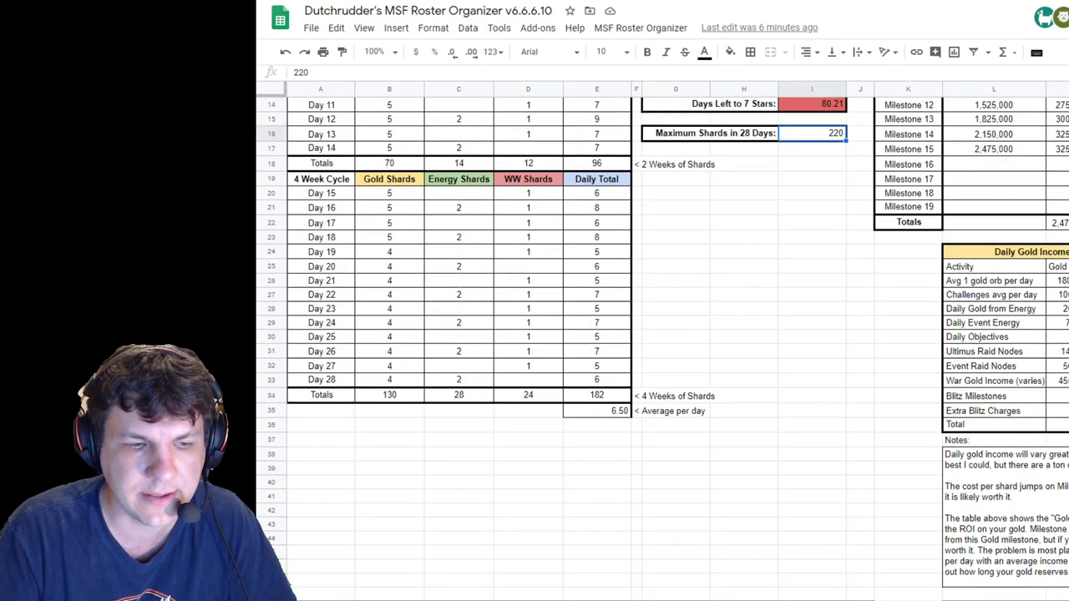
{"action": "scroll", "coordinate": [587, 494], "scroll_direction": "right", "scroll_amount": 6}
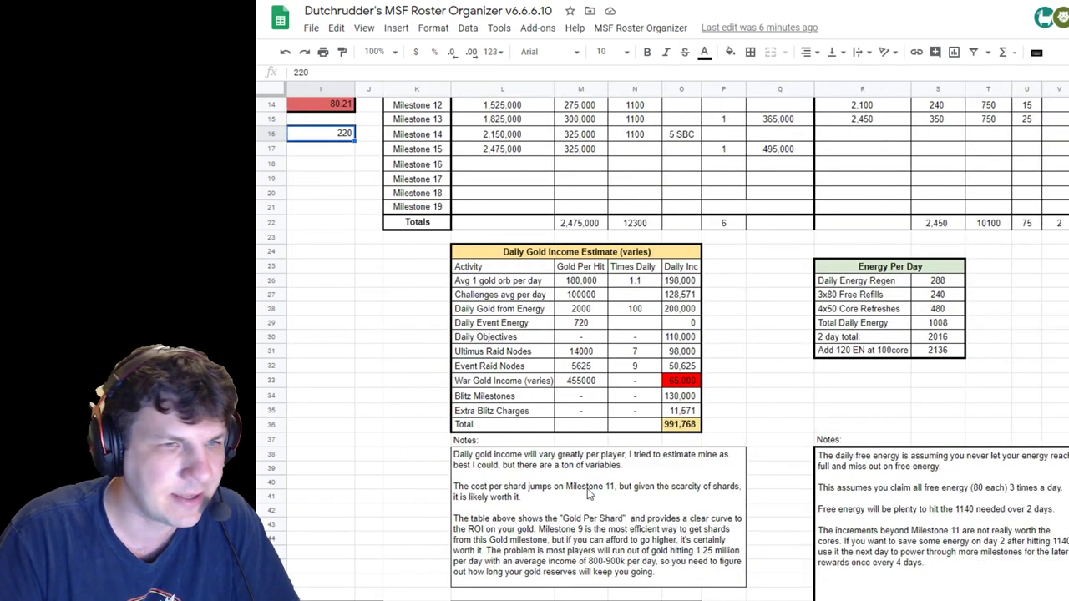
{"action": "left_click", "coordinate": [532, 268]}
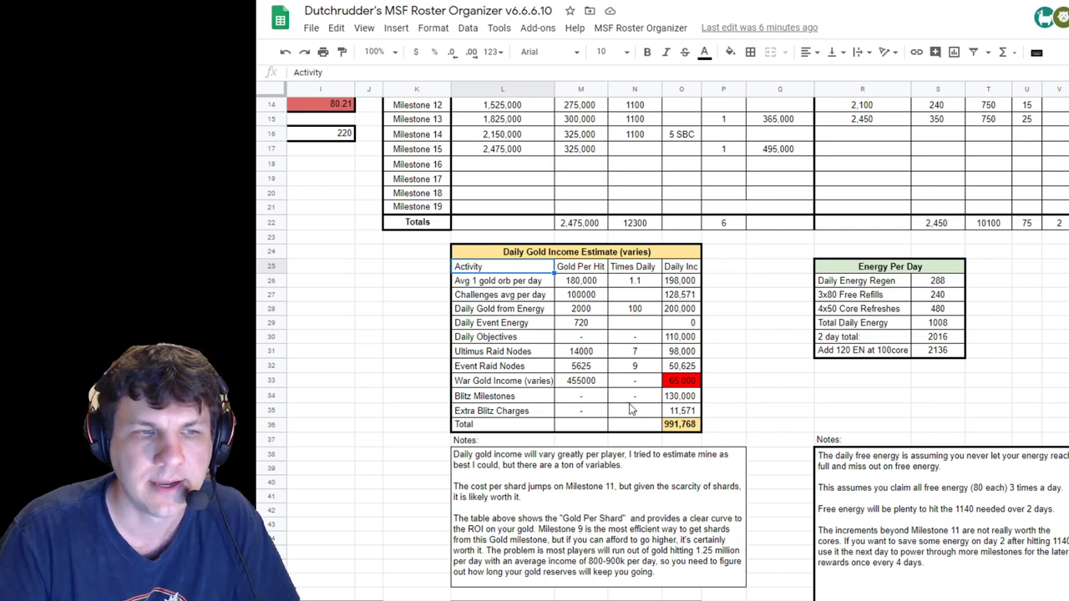
{"action": "left_click", "coordinate": [583, 383]}
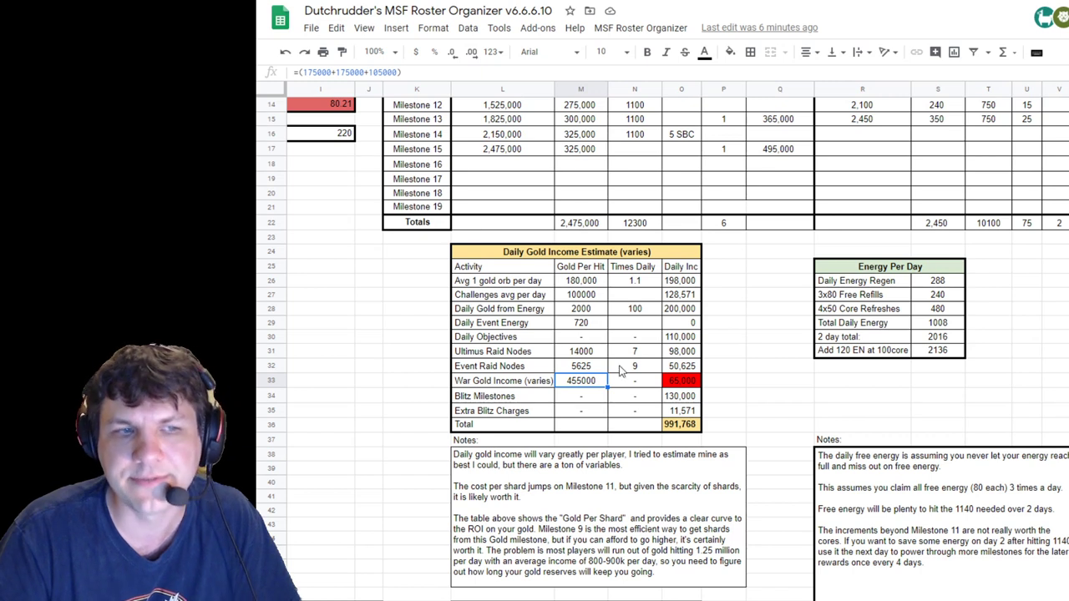
{"action": "left_click", "coordinate": [681, 284]}
{"action": "left_click", "coordinate": [681, 311]}
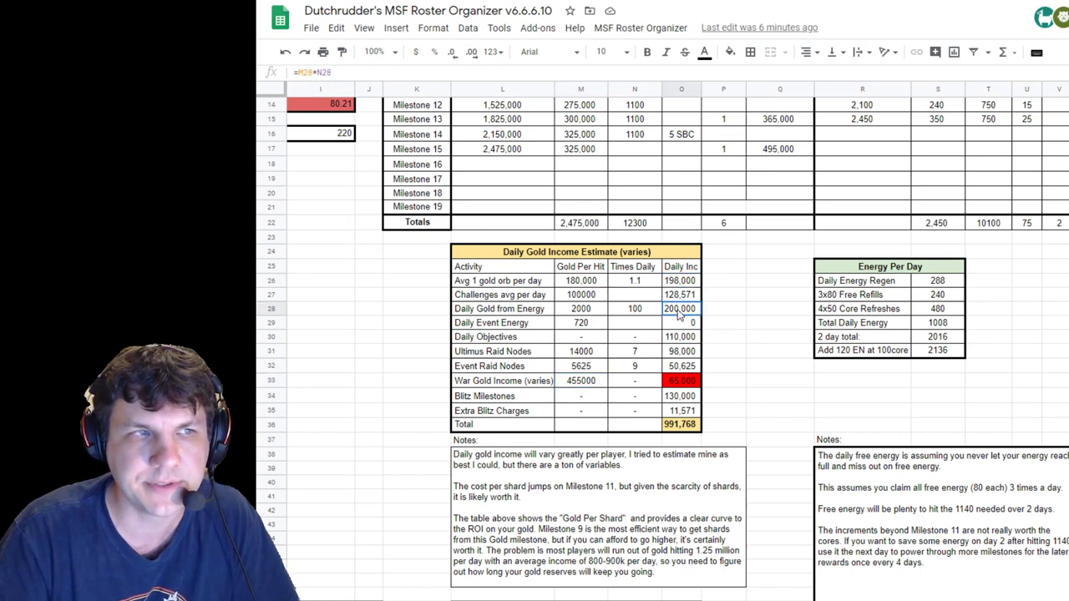
{"action": "left_click", "coordinate": [691, 340]}
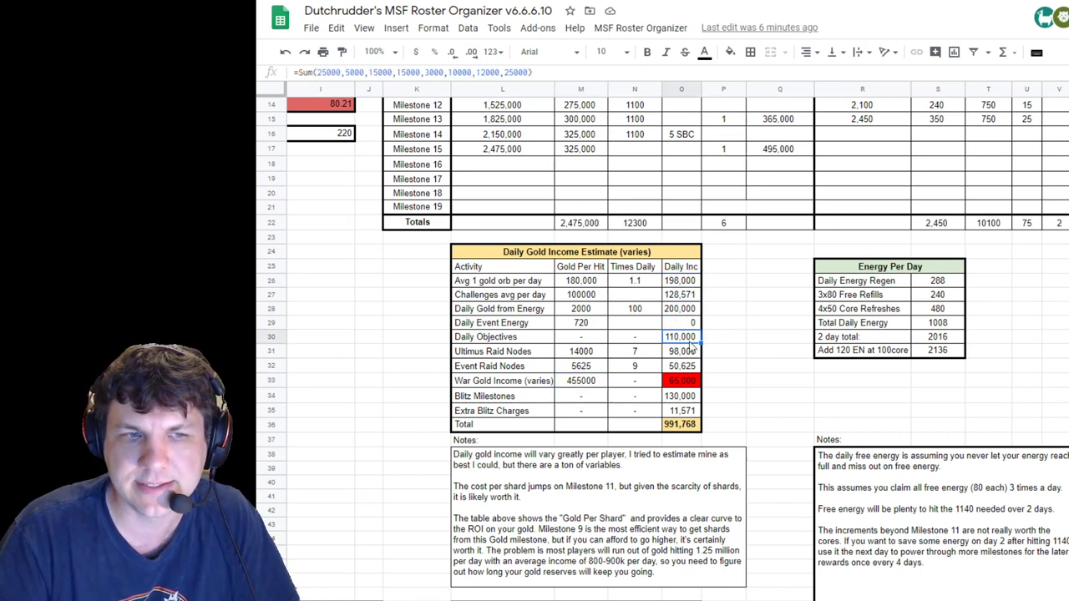
{"action": "left_click", "coordinate": [689, 367]}
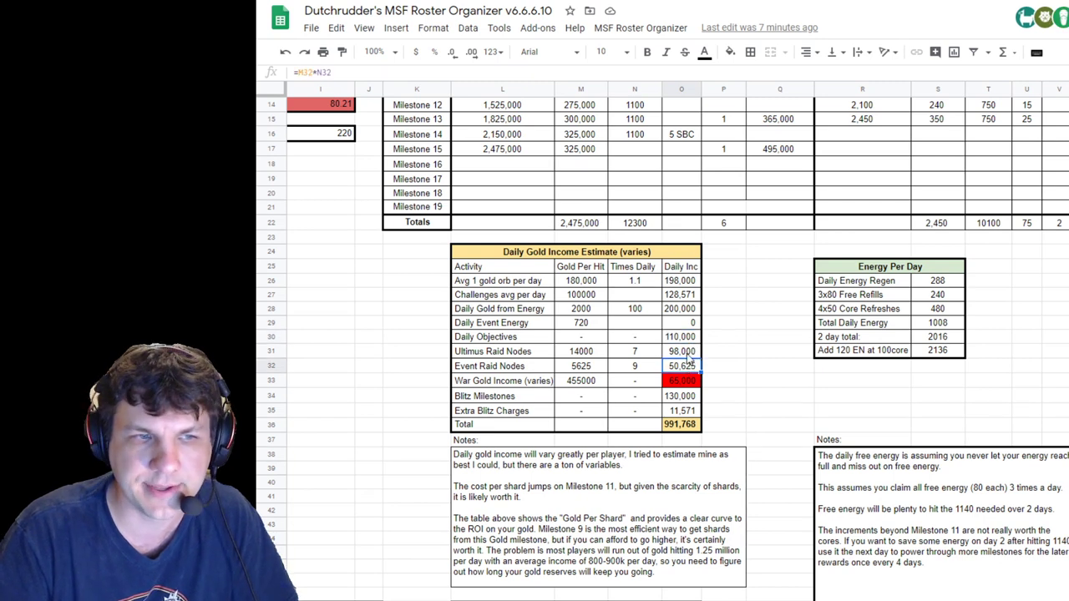
{"action": "left_click", "coordinate": [682, 340]}
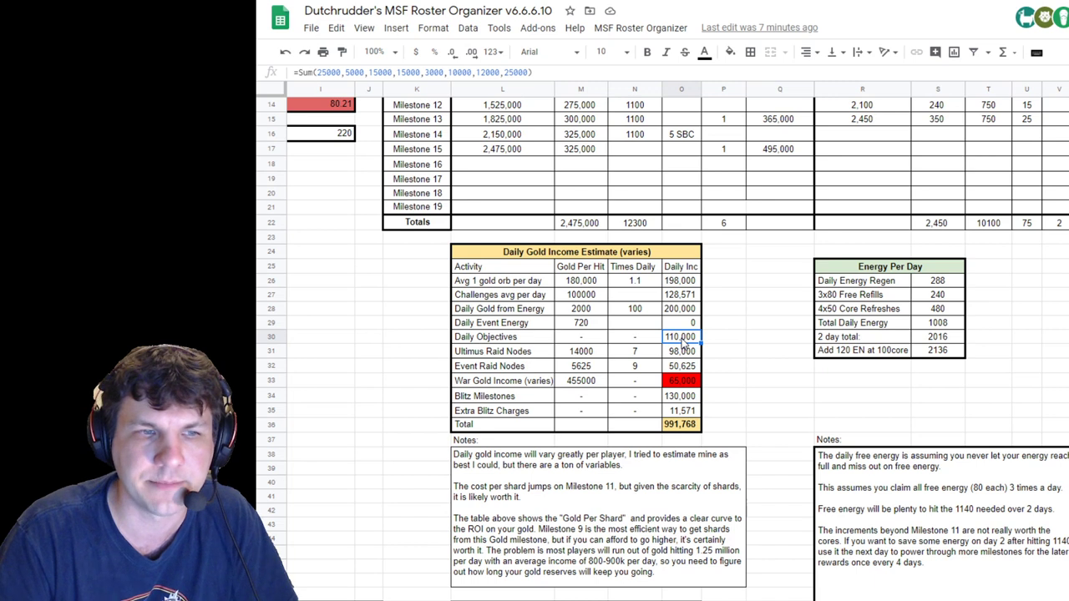
Examine the gold per hit, times daily and daily income in the Daily Gold from Energy row
{"action": "left_click", "coordinate": [550, 311]}
{"action": "left_click", "coordinate": [585, 311]}
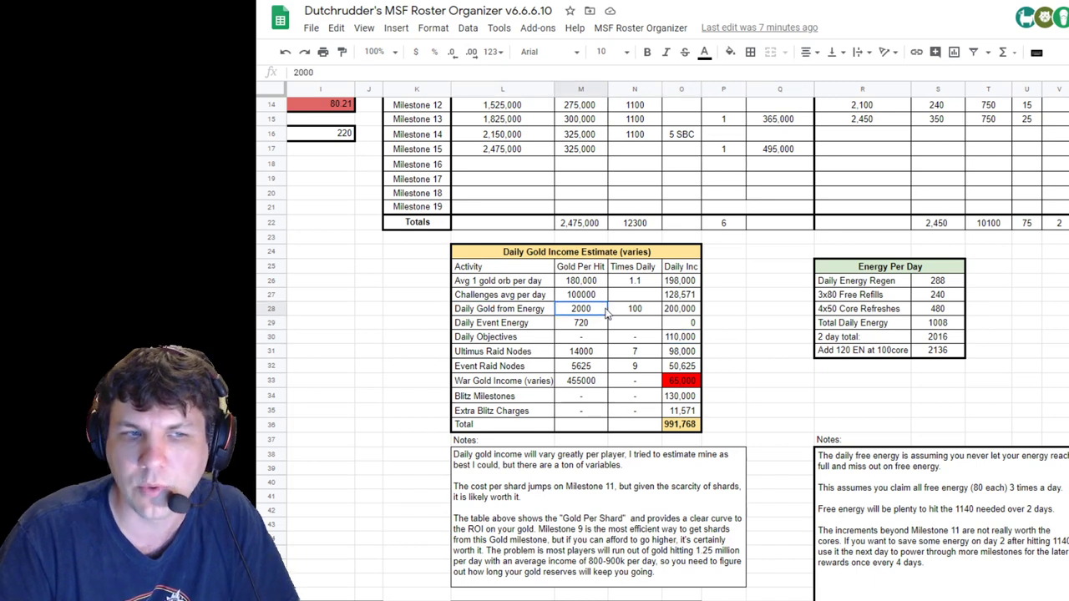
{"action": "left_click", "coordinate": [617, 307]}
{"action": "left_click", "coordinate": [683, 311]}
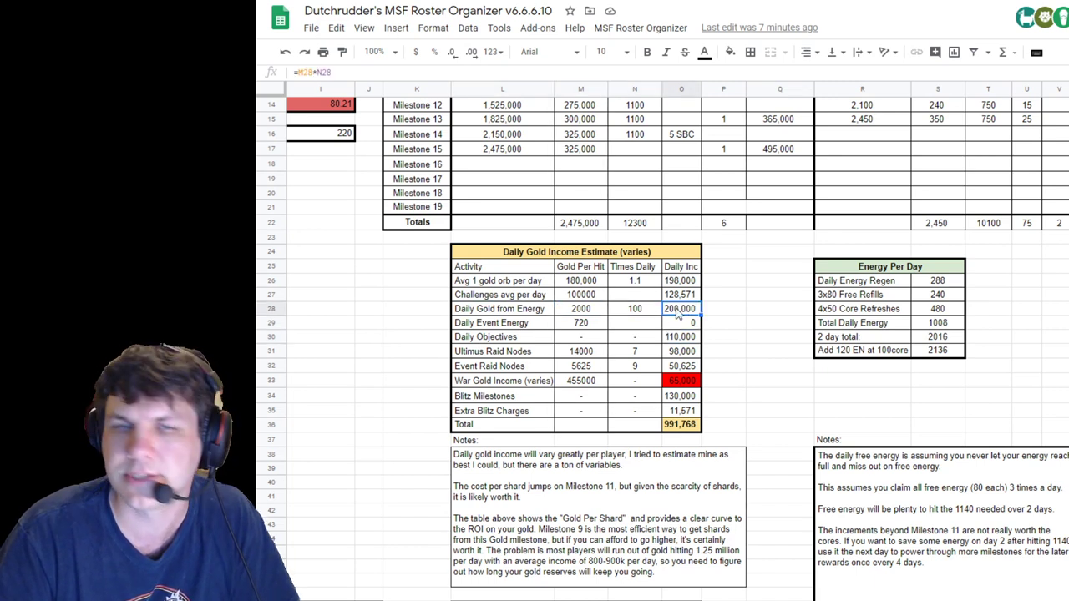
{"action": "left_click", "coordinate": [628, 314]}
{"action": "left_click", "coordinate": [680, 312]}
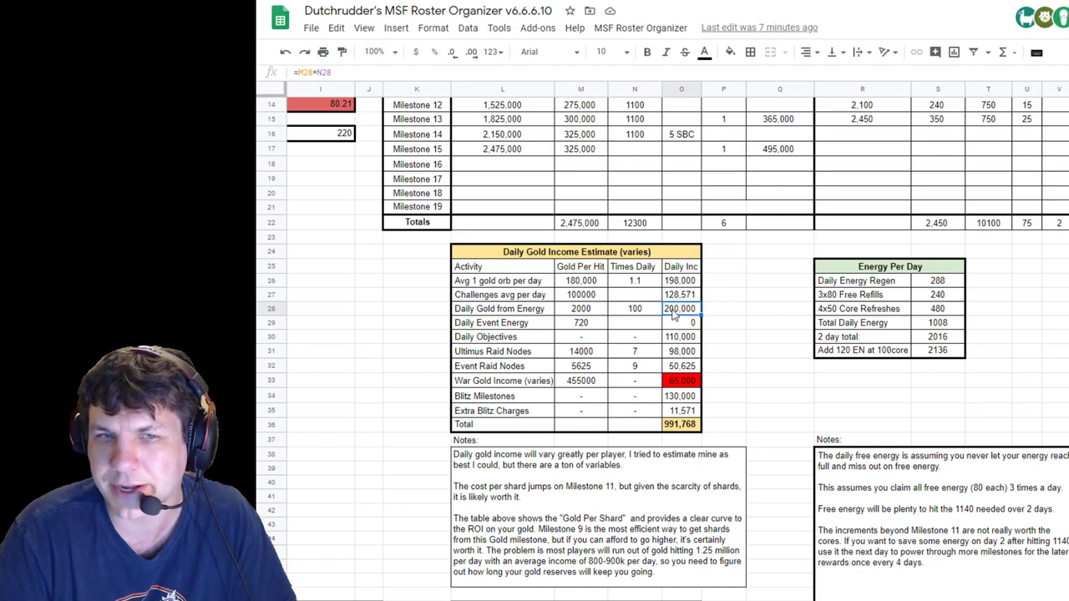
Return to the Emma Star Calculator and check Days Left to 6 Stars and Maximum Shards in 28 Days
{"action": "scroll", "coordinate": [673, 314], "scroll_direction": "up", "scroll_amount": 5}
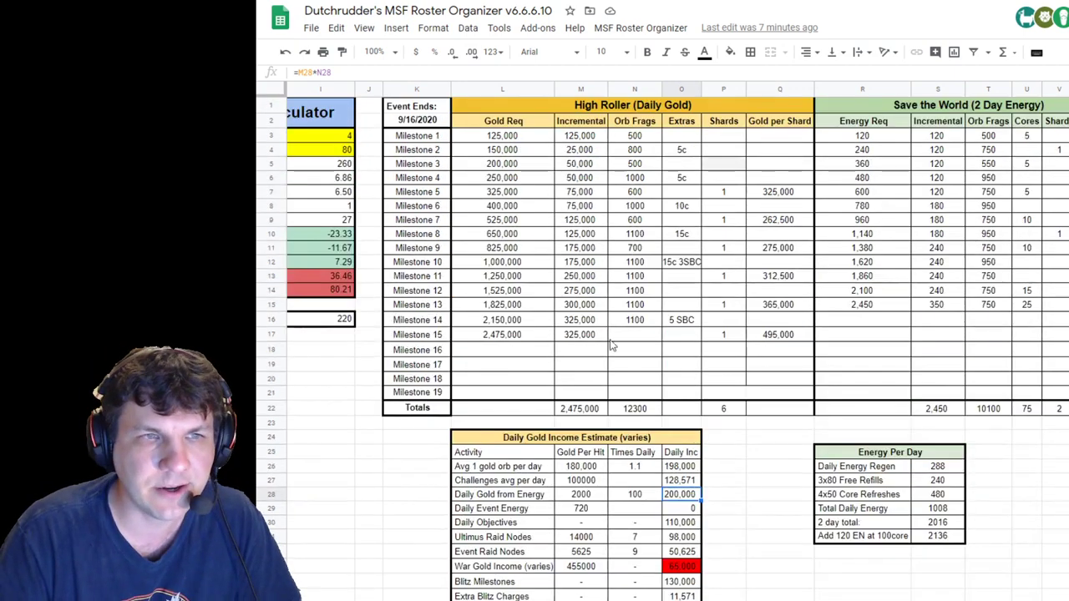
{"action": "scroll", "coordinate": [706, 573], "scroll_direction": "left", "scroll_amount": 5}
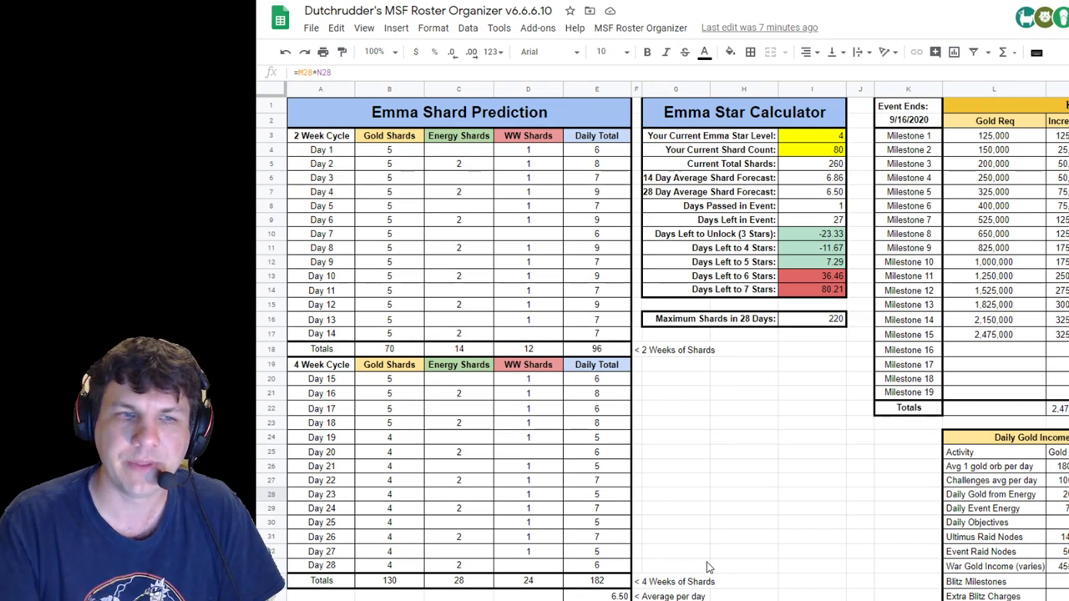
{"action": "left_click", "coordinate": [827, 279]}
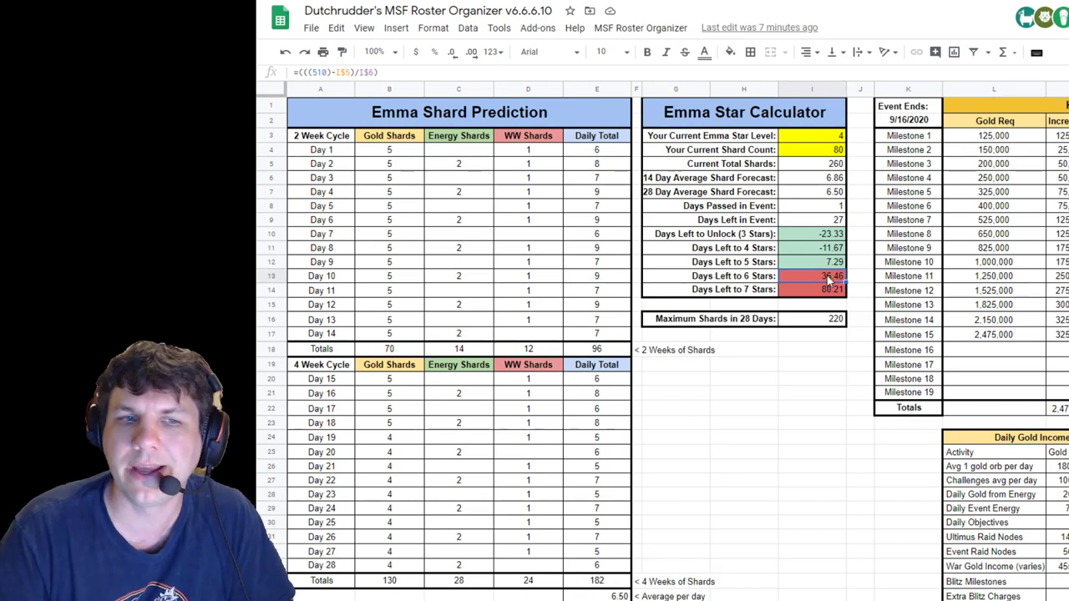
{"action": "left_click", "coordinate": [836, 324]}
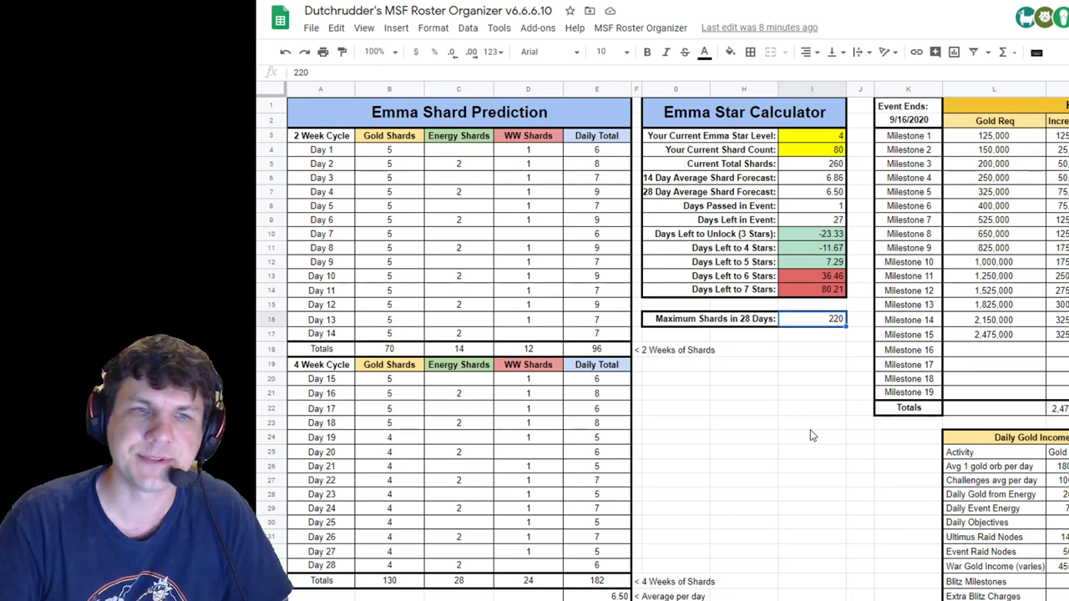
Review the Alternating Gold Milestones totals and starting gold, then return to the Emma Shard Prediction and Star Calculator tables
{"action": "scroll", "coordinate": [802, 426], "scroll_direction": "down", "scroll_amount": 15}
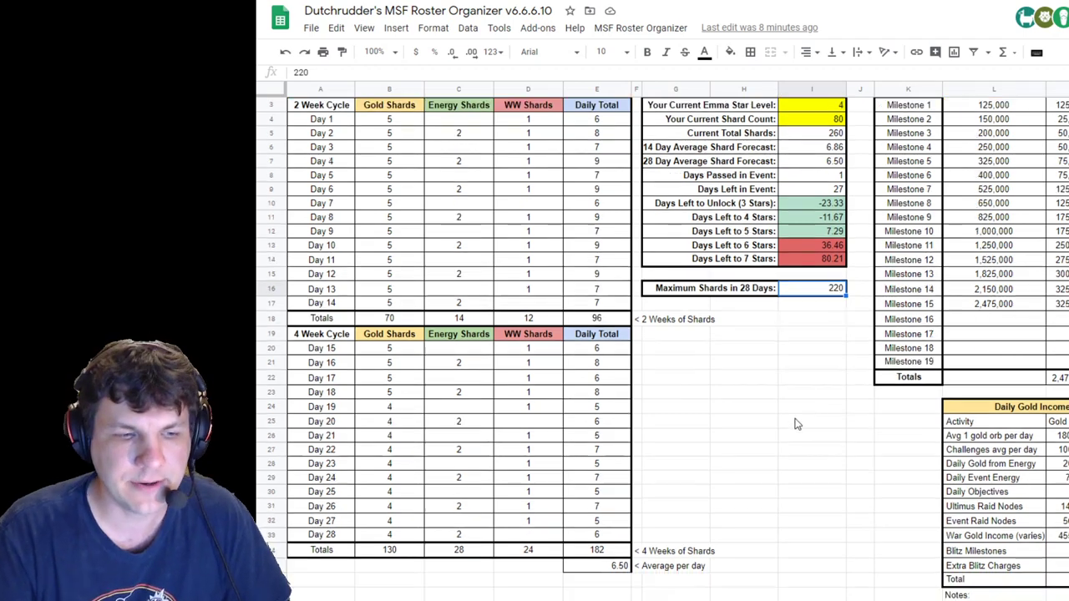
{"action": "scroll", "coordinate": [553, 541], "scroll_direction": "up", "scroll_amount": 5}
{"action": "scroll", "coordinate": [553, 541], "scroll_direction": "down", "scroll_amount": 2}
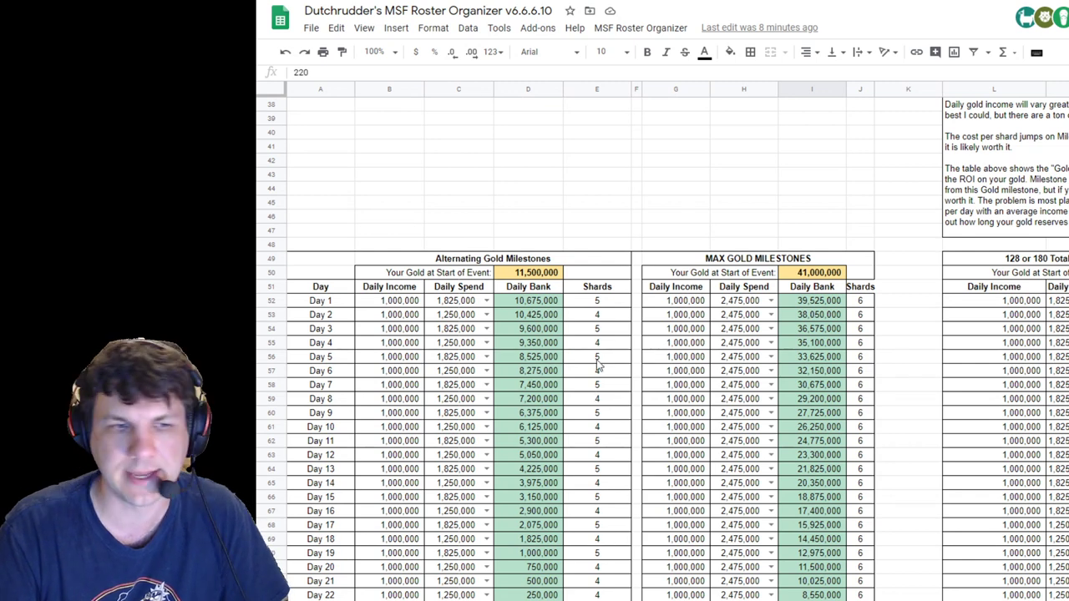
{"action": "scroll", "coordinate": [606, 585], "scroll_direction": "down", "scroll_amount": 5}
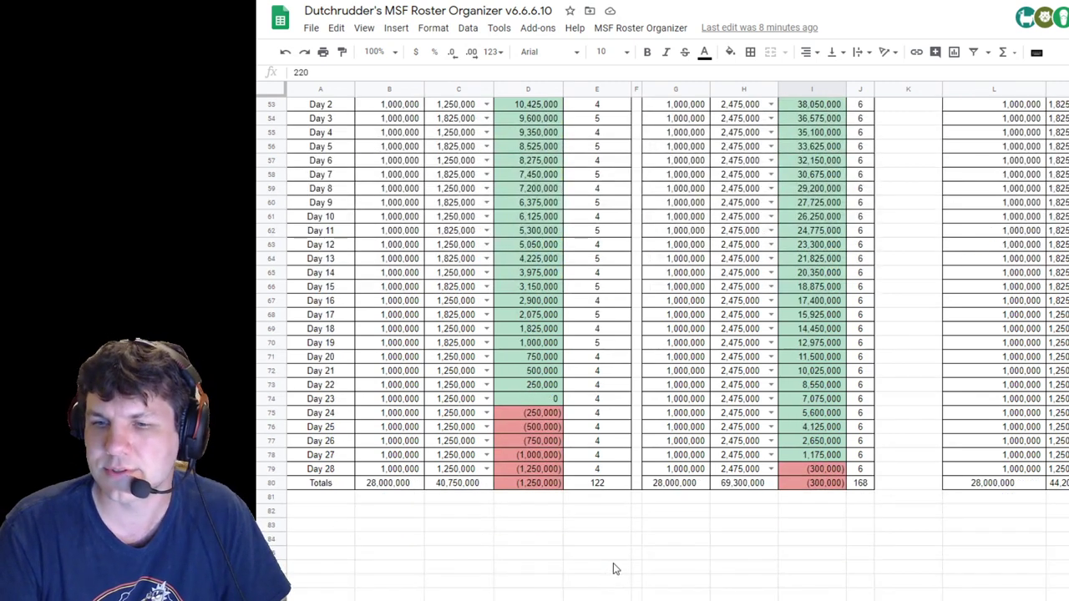
{"action": "scroll", "coordinate": [564, 366], "scroll_direction": "up", "scroll_amount": 2}
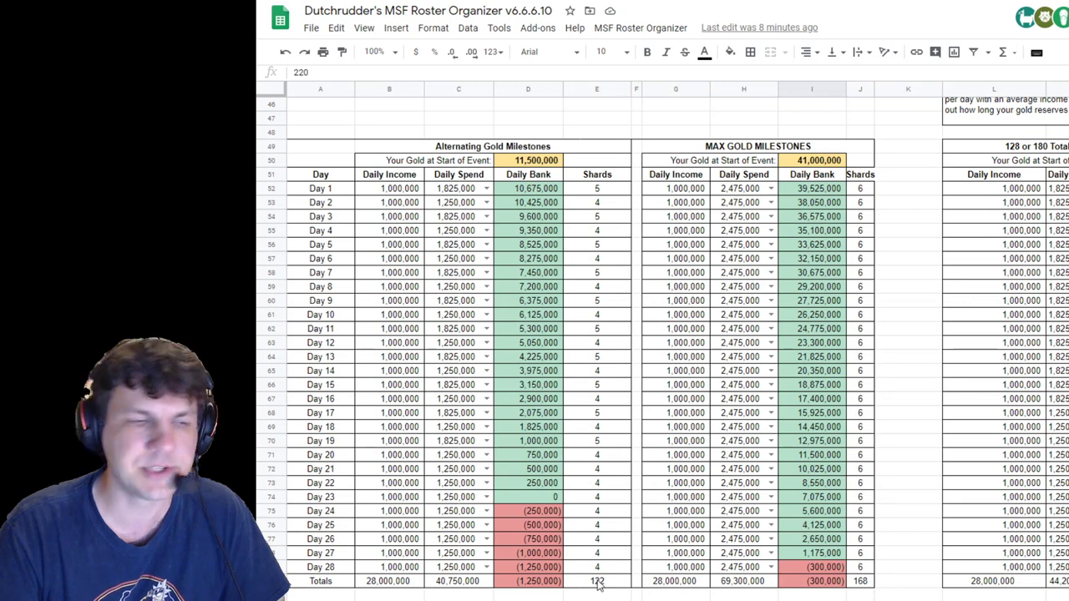
{"action": "double_click", "coordinate": [528, 163]}
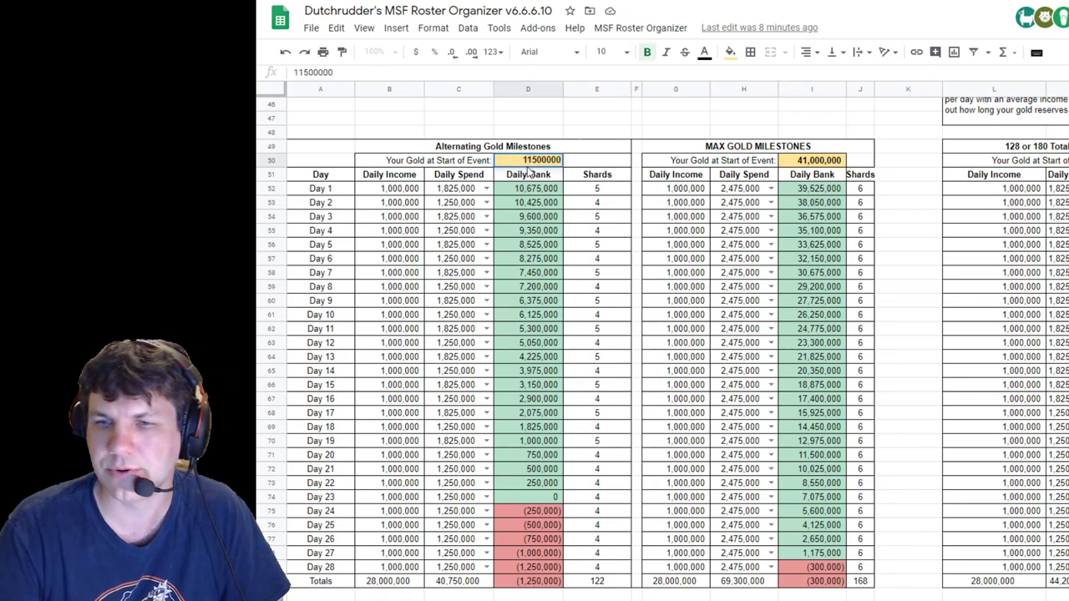
{"action": "key", "text": "Escape"}
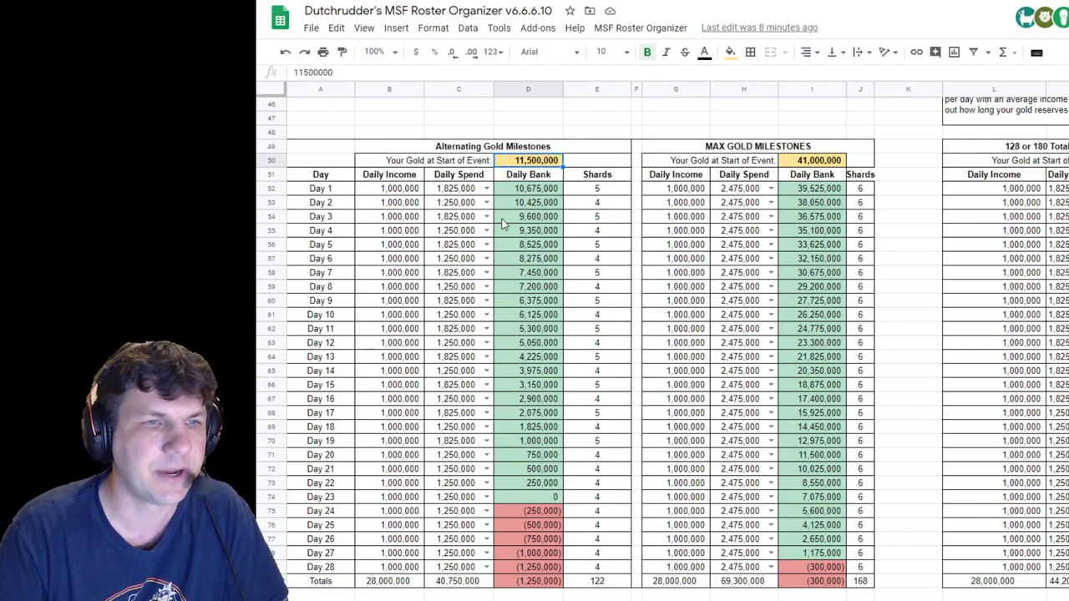
{"action": "scroll", "coordinate": [587, 473], "scroll_direction": "up", "scroll_amount": 10}
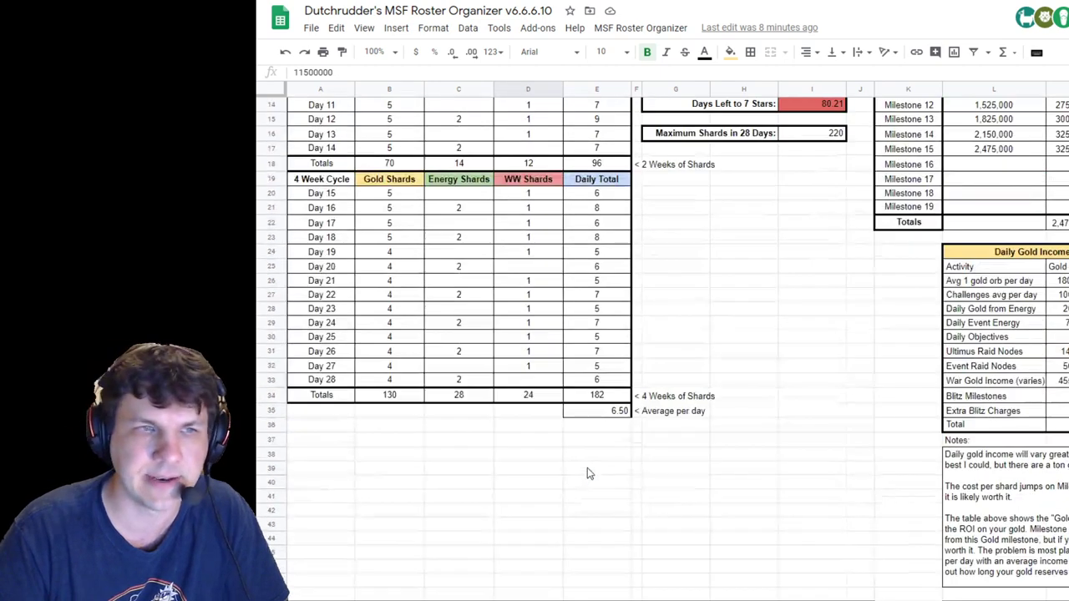
{"action": "left_click", "coordinate": [765, 394]}
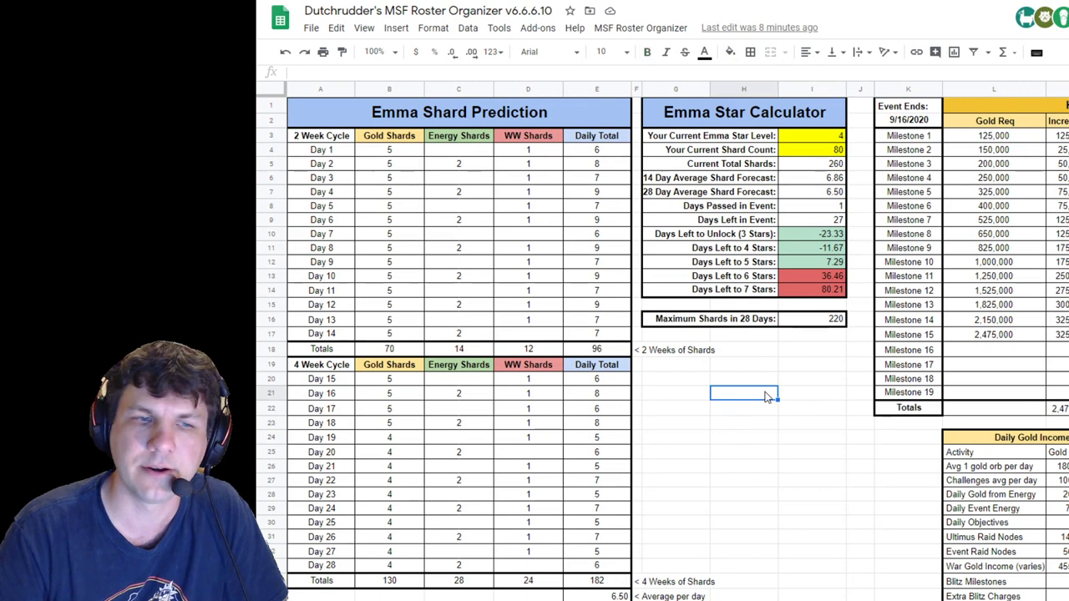